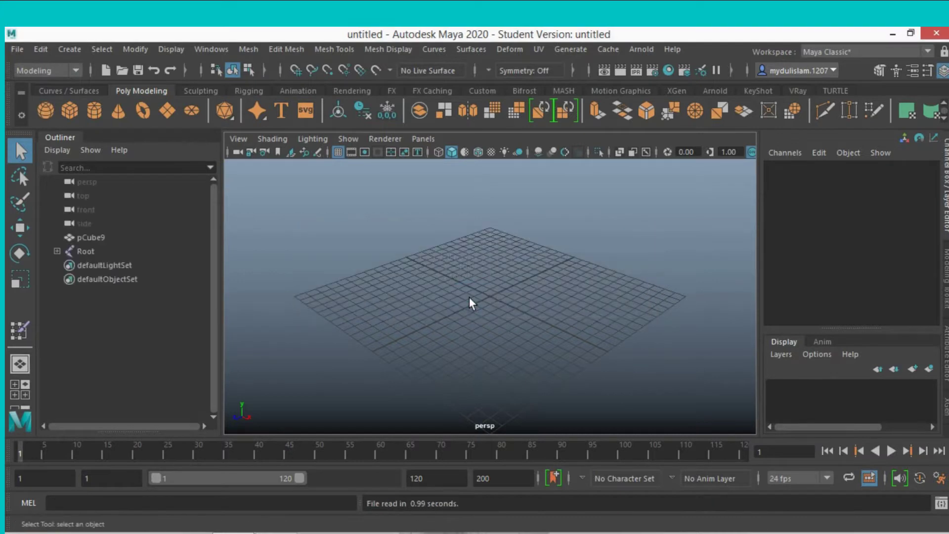
- Select the skeleton's Root joint together with the pCube9 character mesh
click(530, 282)
alt+middle_drag(495, 287, 439, 318)
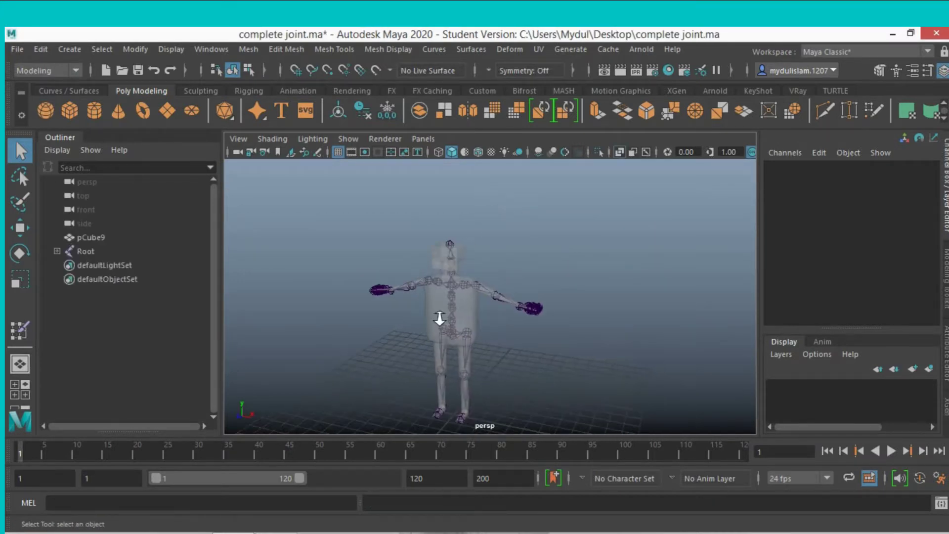
scroll(439, 317, up, 5)
alt+middle_drag(459, 274, 510, 224)
alt+drag(462, 269, 476, 294)
scroll(476, 297, up, 3)
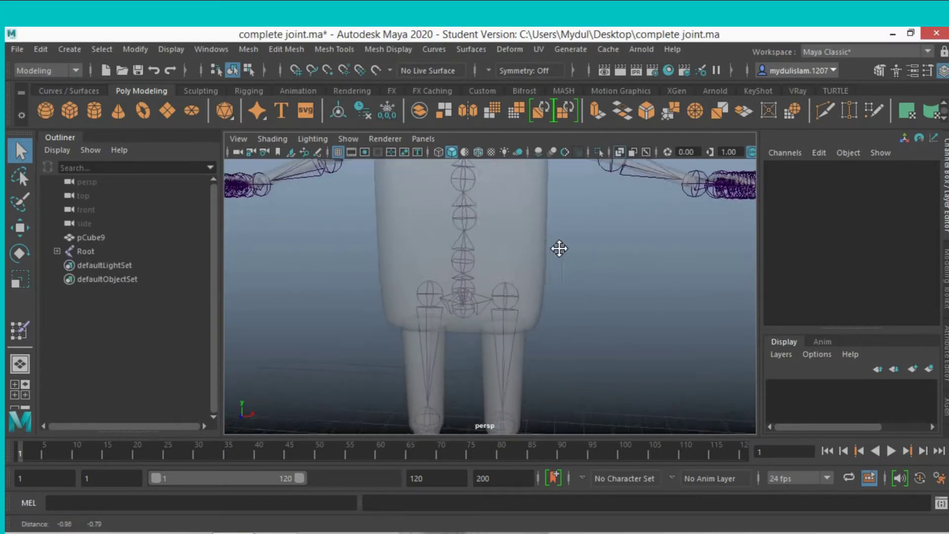
click(474, 298)
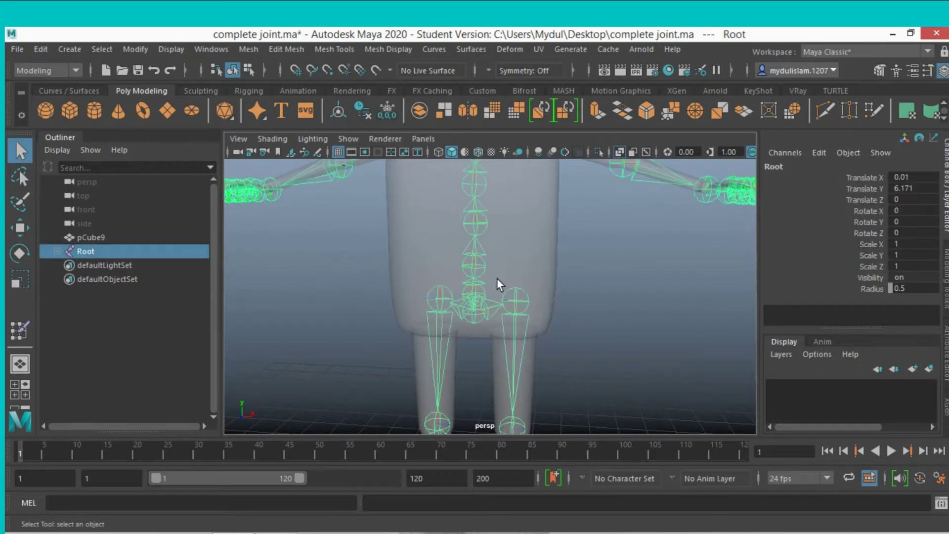
shift+click(526, 233)
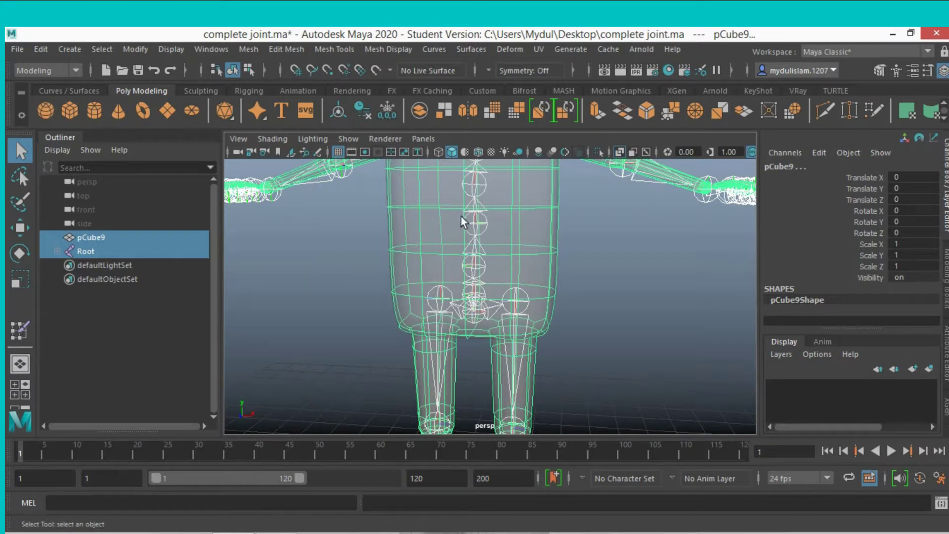
- Switch to the Rigging menu set and bind the mesh to the skeleton with Bind Skin
click(74, 70)
click(50, 102)
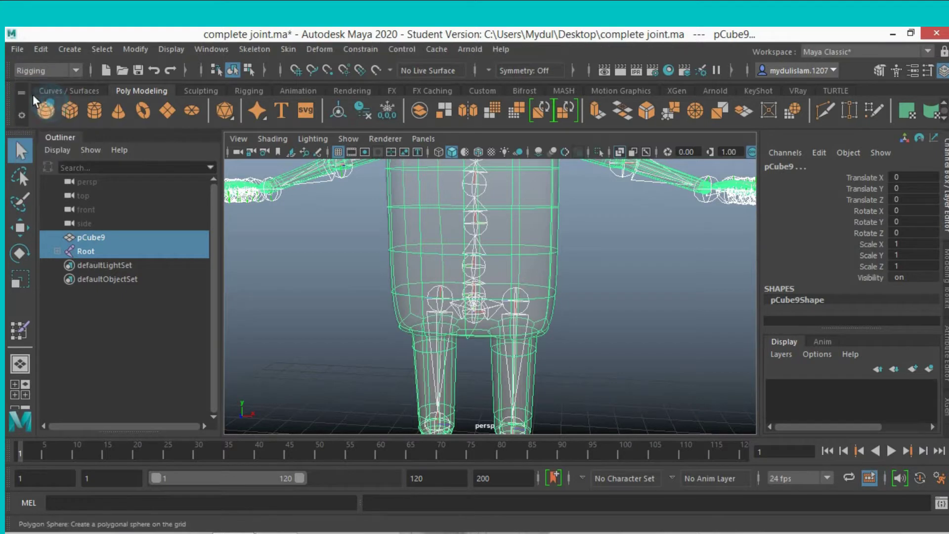
click(286, 49)
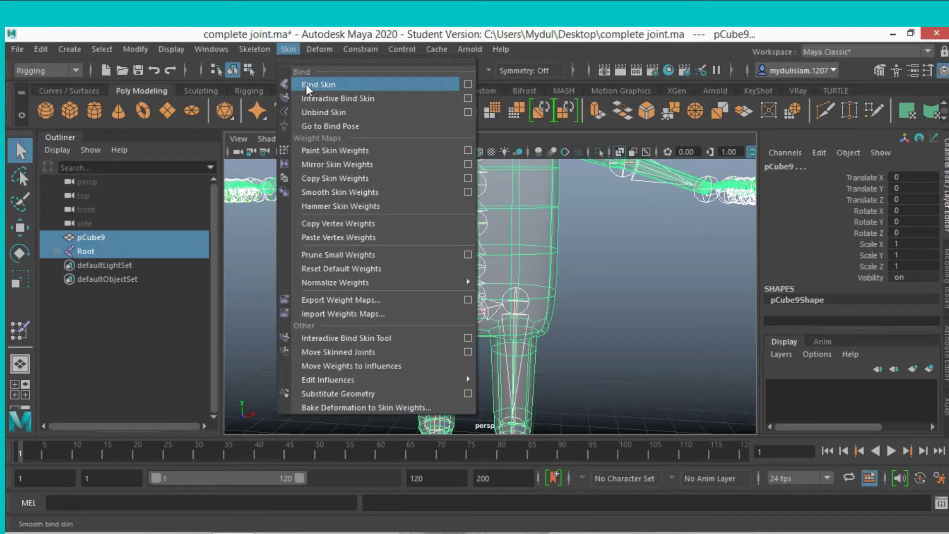
click(346, 87)
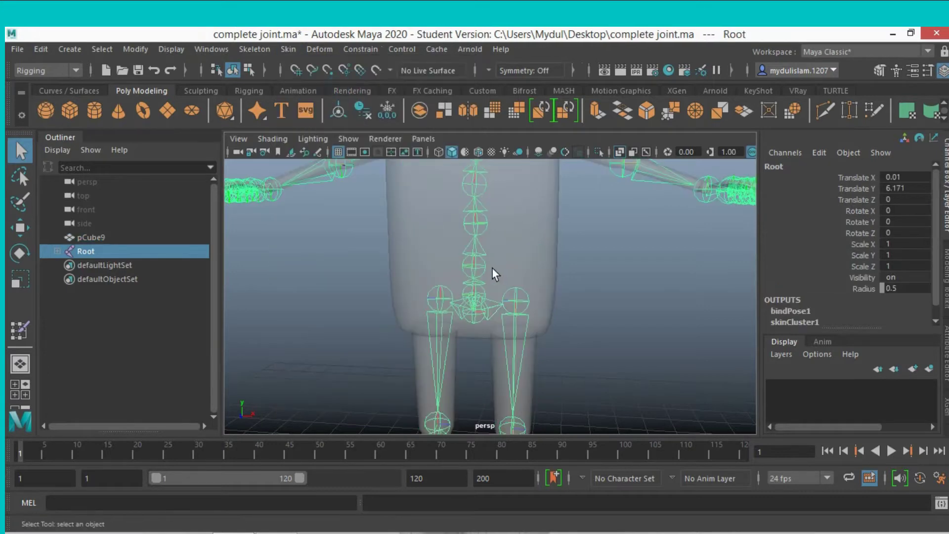
- Check the bound mesh around the chest and arm, and select the left shoulder joint
click(508, 253)
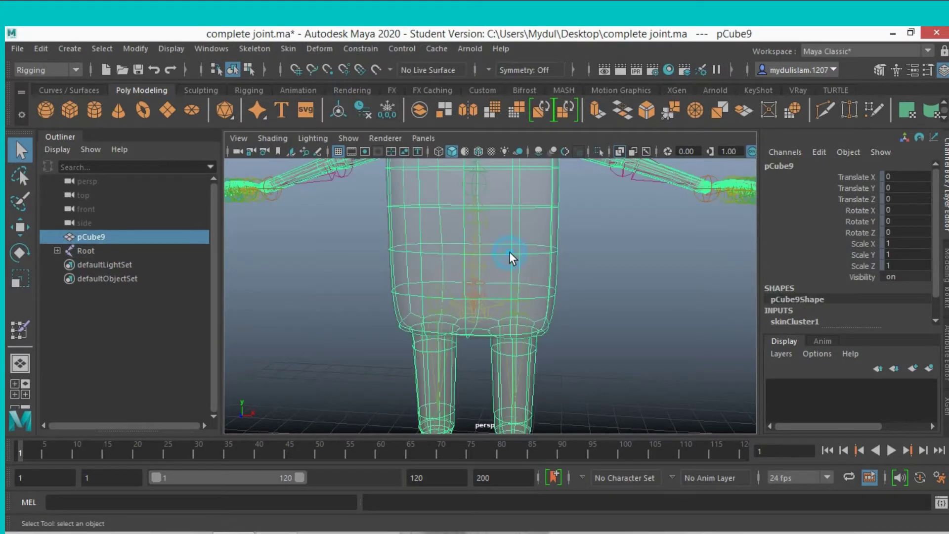
scroll(509, 253, down, 2)
scroll(510, 253, down, 2)
alt+drag(519, 247, 497, 290)
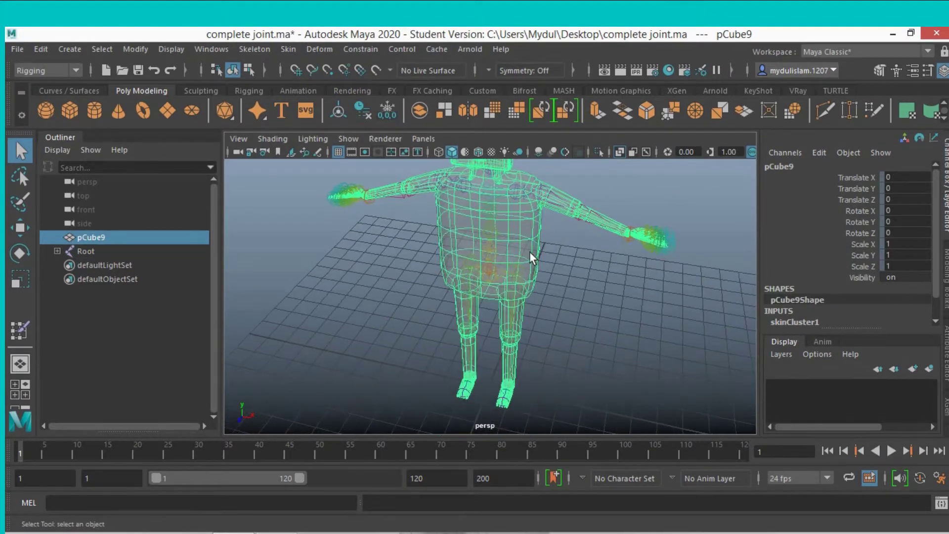
scroll(497, 289, up, 5)
alt+middle_drag(498, 289, 480, 320)
alt+drag(479, 319, 518, 295)
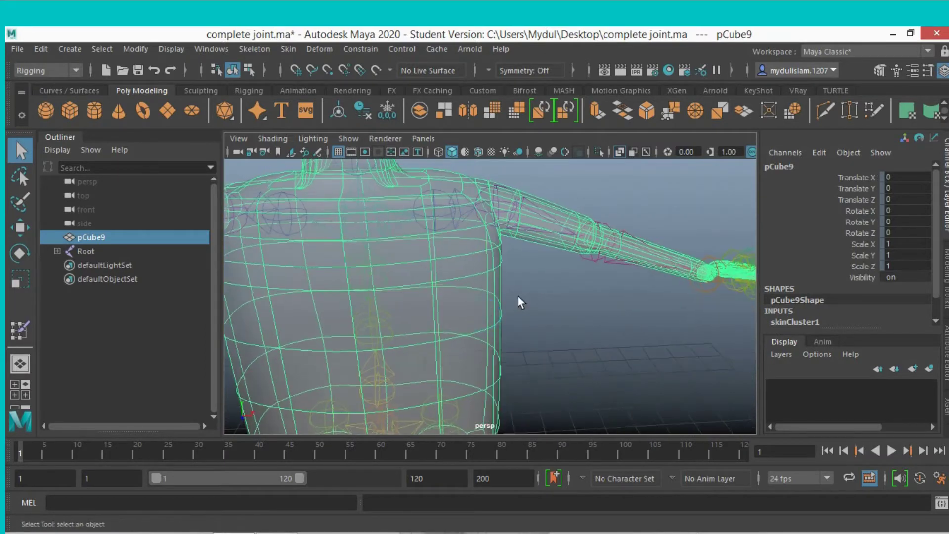
alt+middle_drag(518, 295, 523, 322)
click(503, 234)
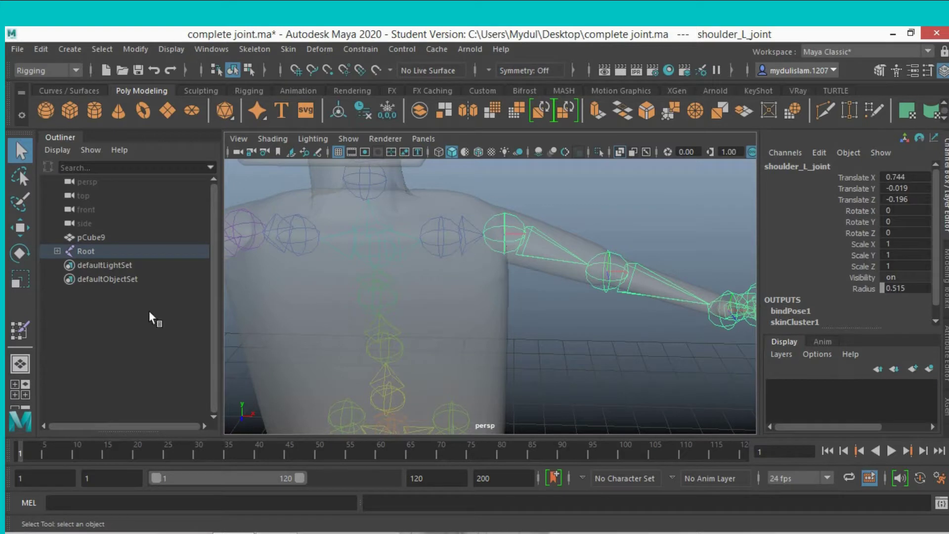
- Expand the Root hierarchy through the spine, chest and clavicle_L_joint to locate shoulder_L_joint
click(57, 251)
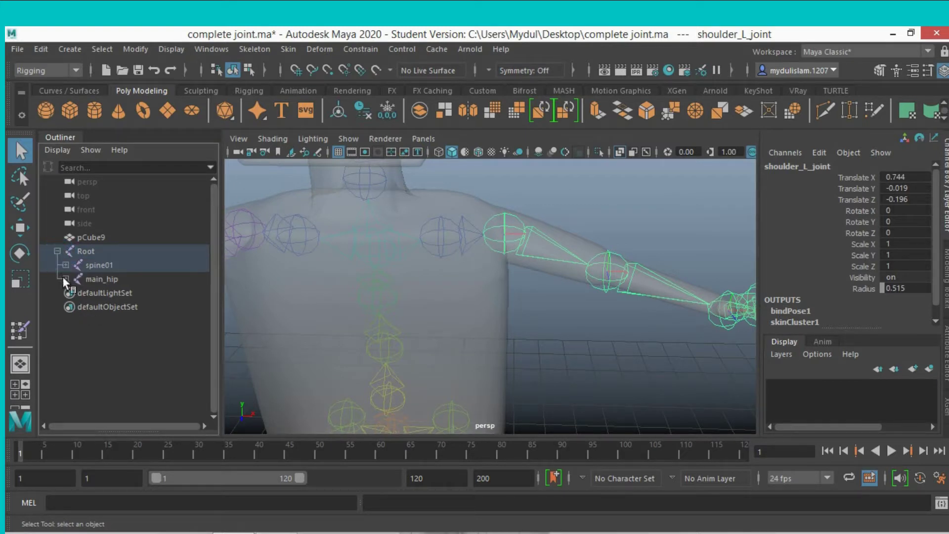
click(65, 266)
click(73, 280)
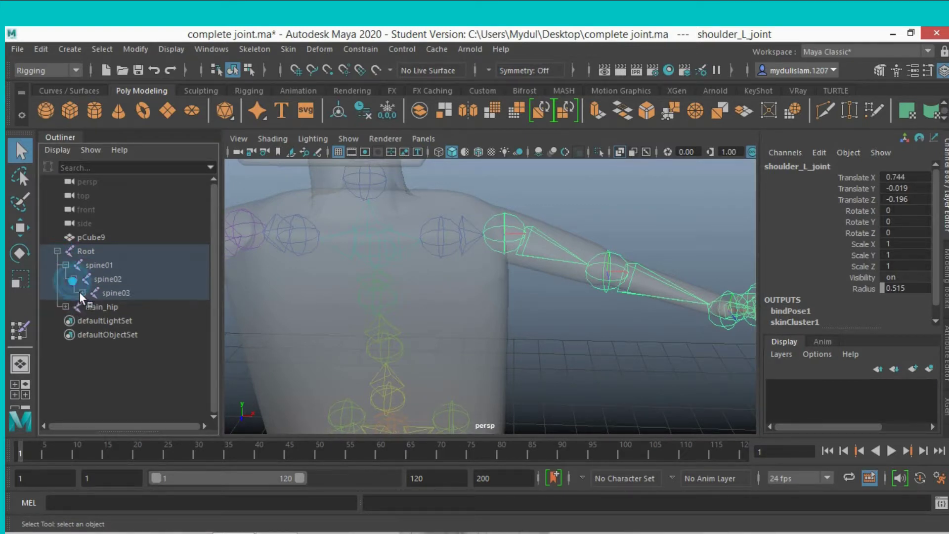
click(82, 293)
click(91, 307)
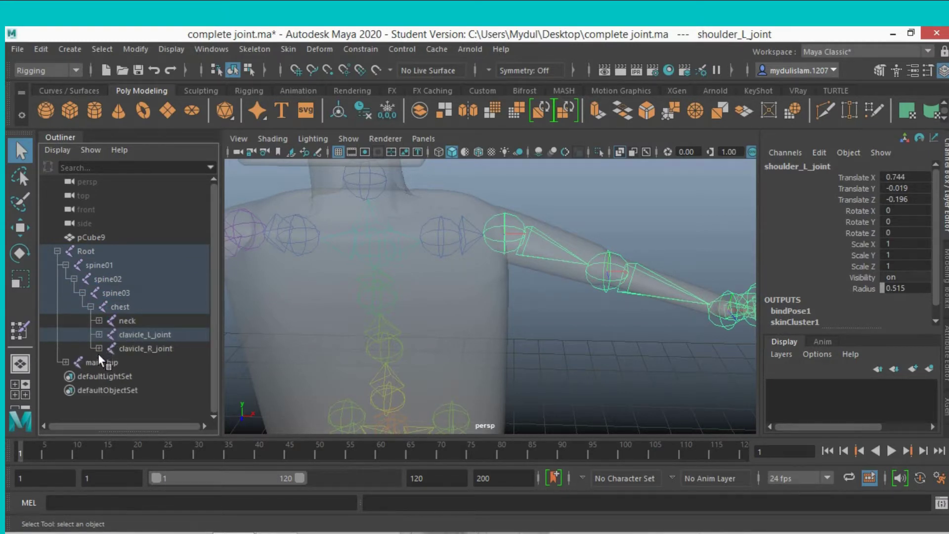
click(99, 335)
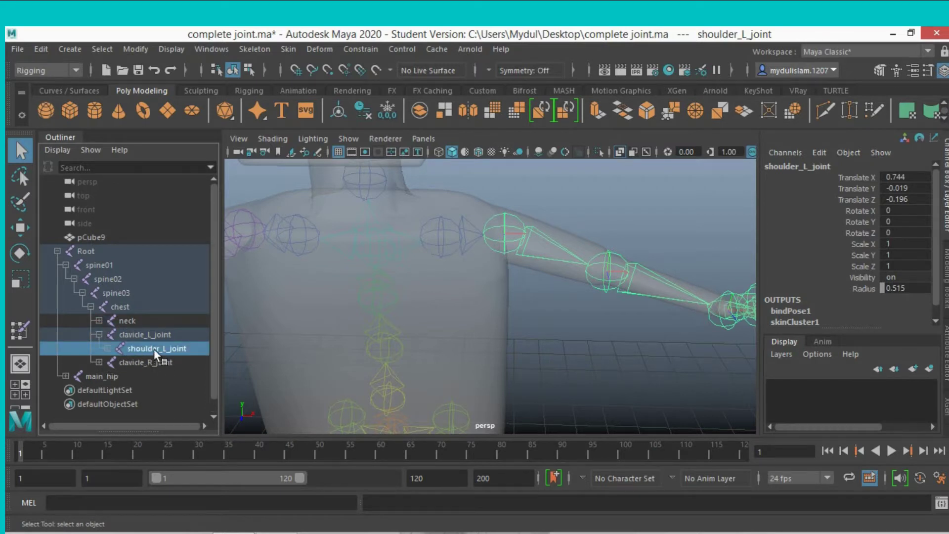
click(515, 231)
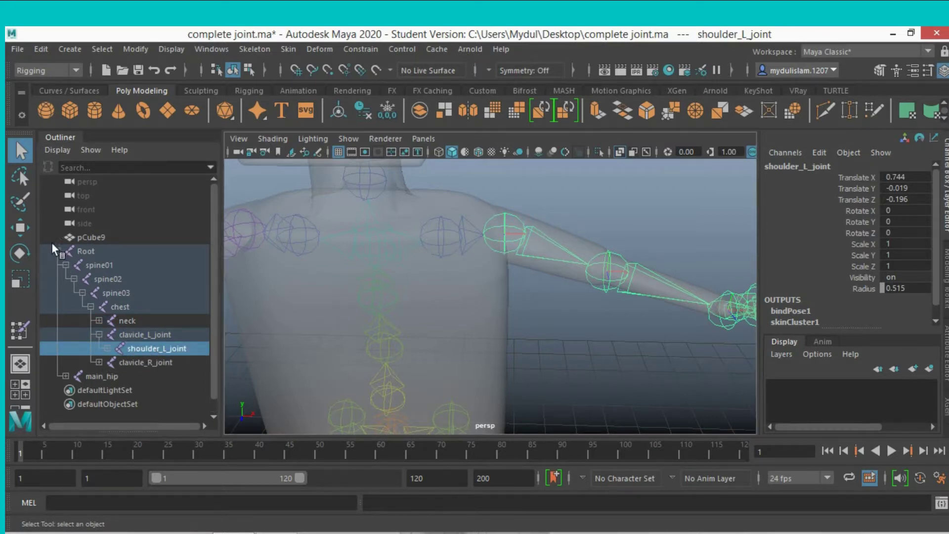
- Raise the left arm by rotating shoulder_L_joint about 47 degrees around Z, and inspect the torso deformation
click(24, 254)
alt+drag(435, 292, 480, 300)
drag(553, 259, 523, 211)
alt+drag(496, 324, 572, 297)
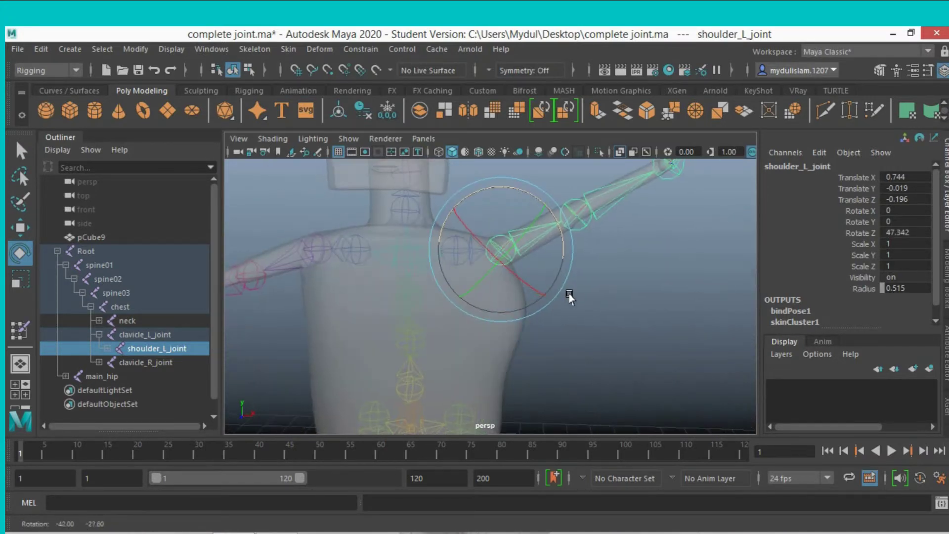
alt+drag(496, 334, 502, 262)
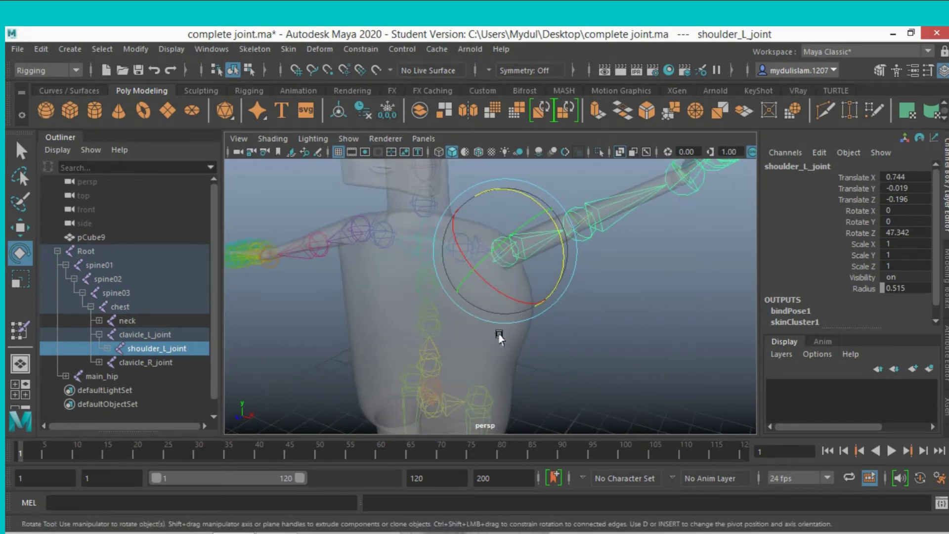
alt+drag(500, 324, 577, 321)
scroll(536, 330, down, 5)
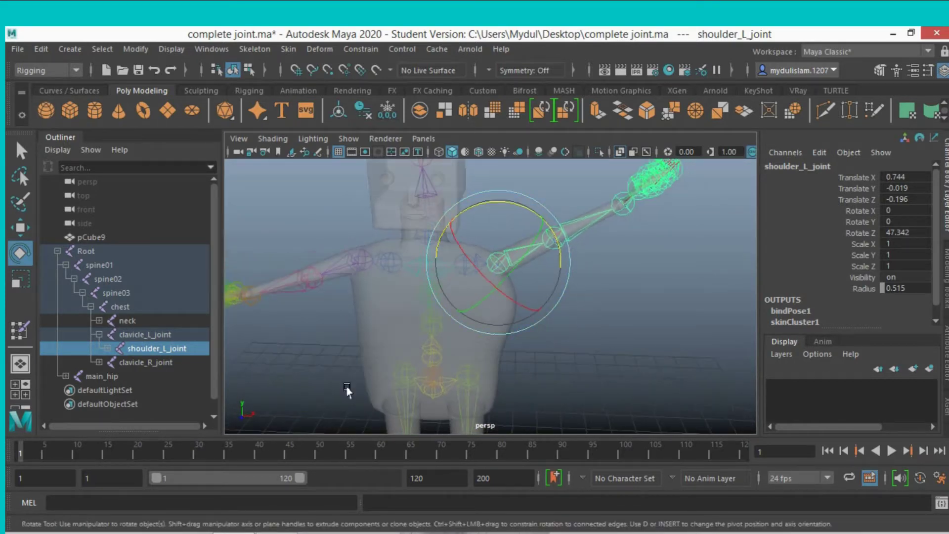
click(290, 49)
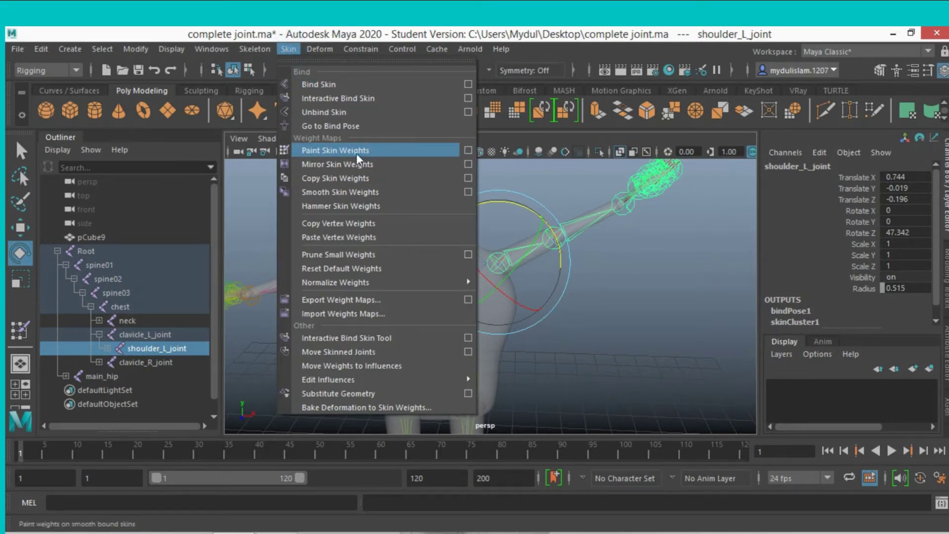
click(465, 150)
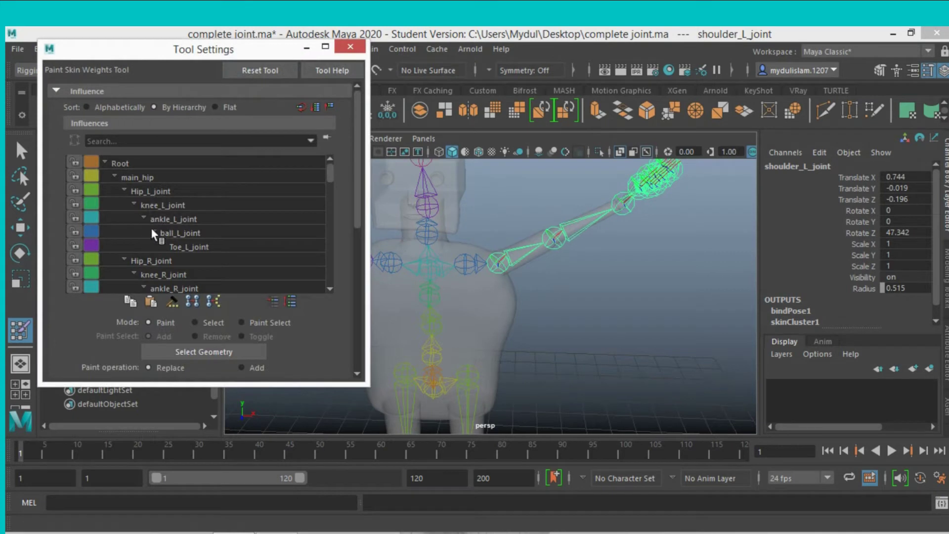
click(21, 150)
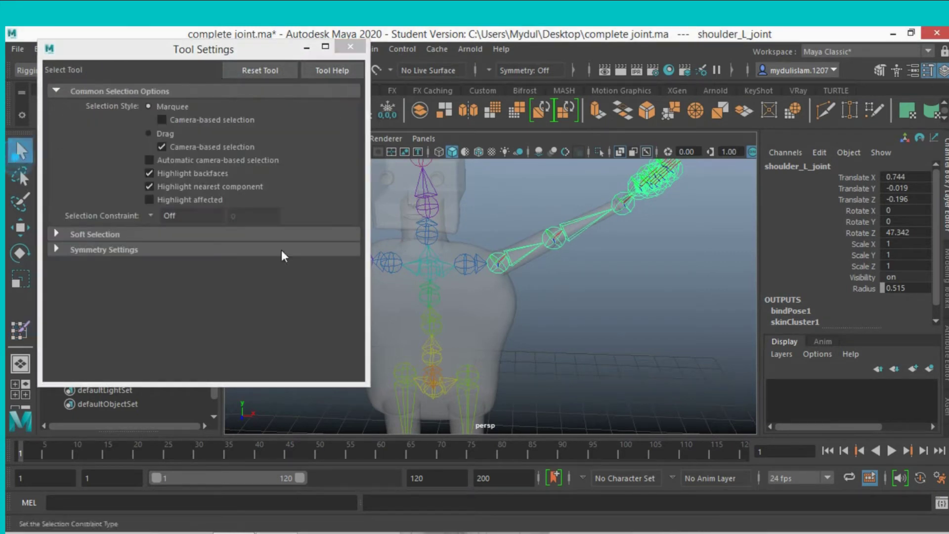
- Select the pCube9 mesh and open the Paint Skin Weights Tool settings for it
click(492, 301)
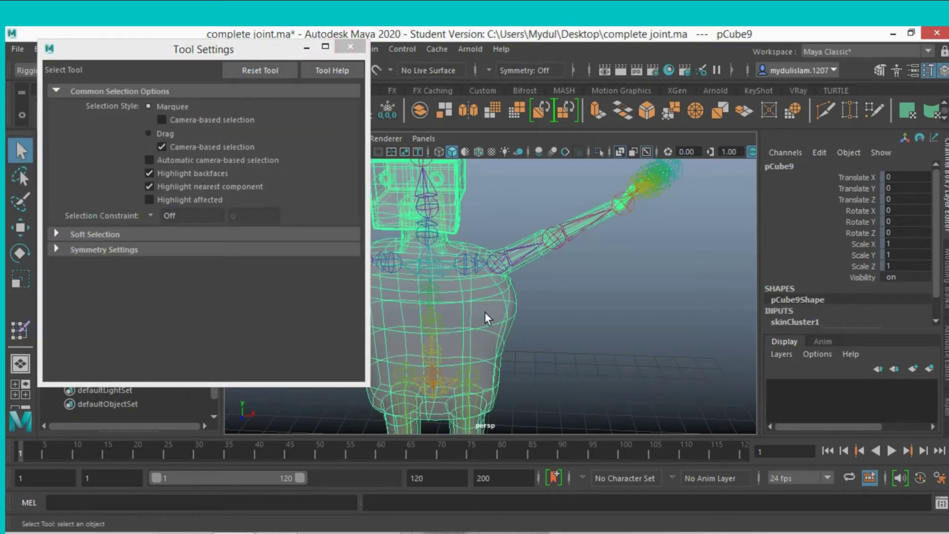
click(350, 47)
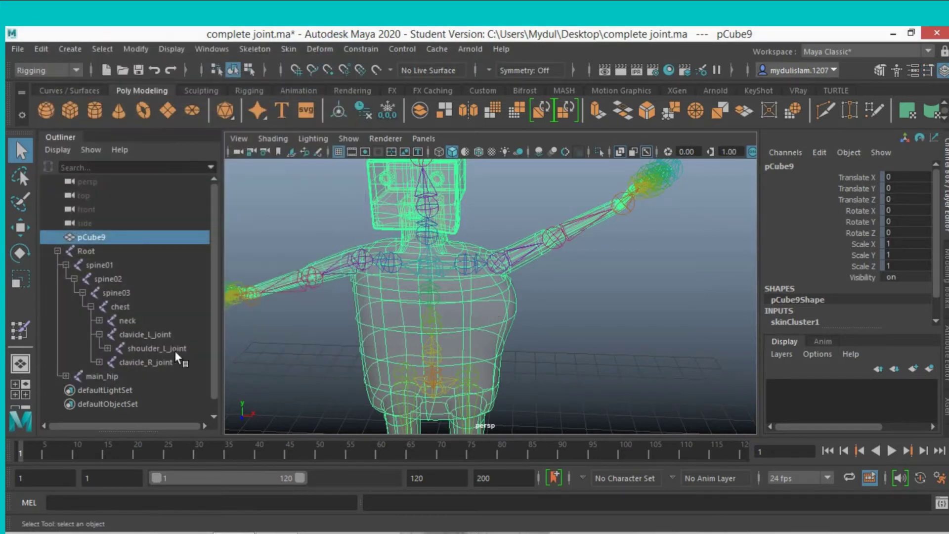
double_click(11, 333)
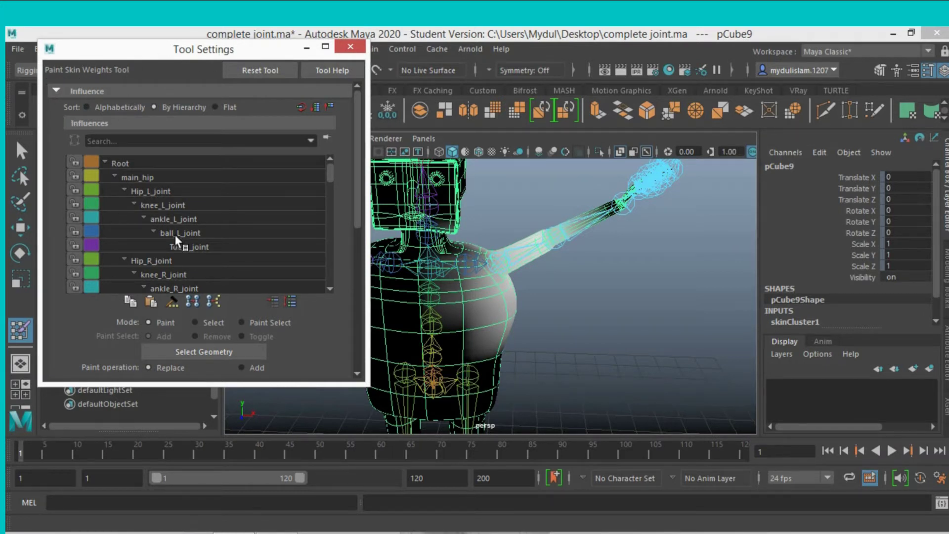
- Look through the influence list, examining shoulder_L_joint and the joints above and below it
scroll(182, 245, down, 3)
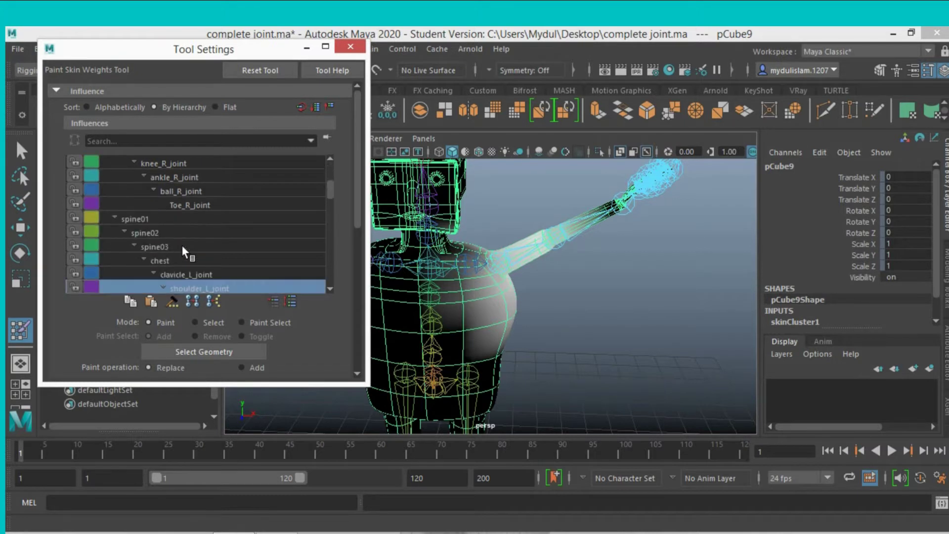
scroll(167, 236, up, 3)
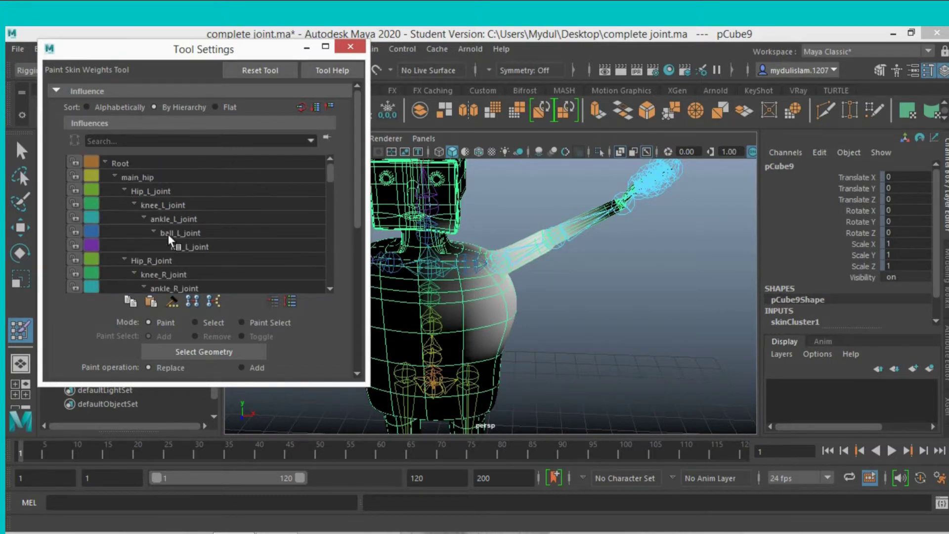
scroll(160, 257, down, 3)
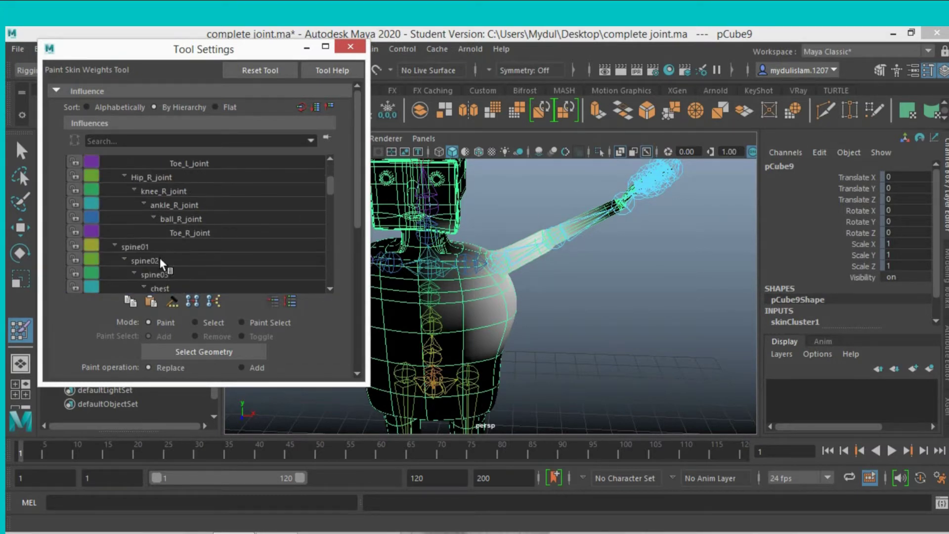
scroll(160, 258, down, 2)
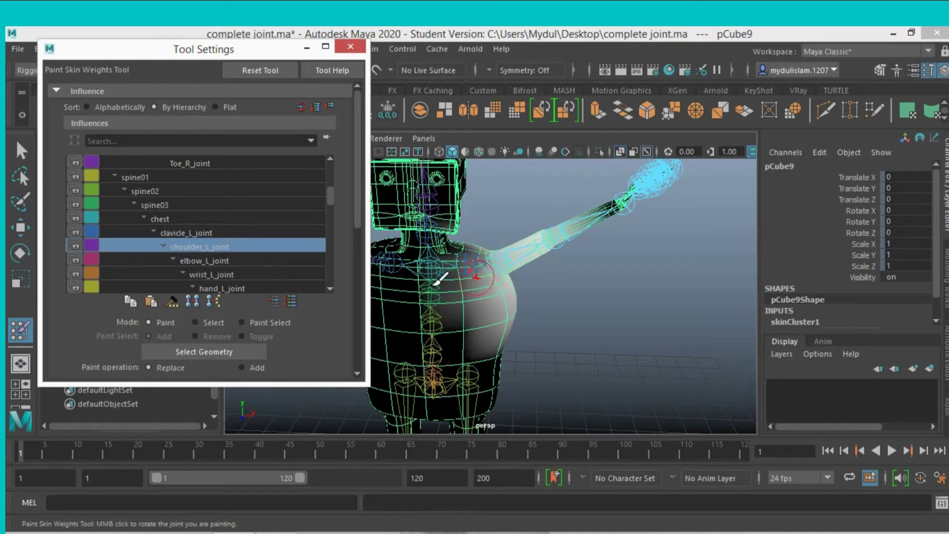
scroll(145, 233, down, 3)
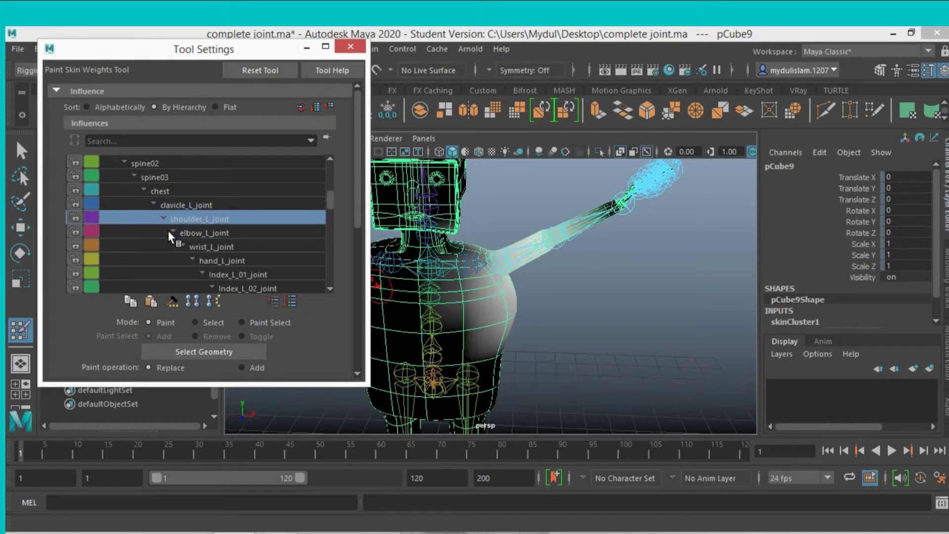
scroll(168, 232, down, 2)
scroll(168, 232, up, 2)
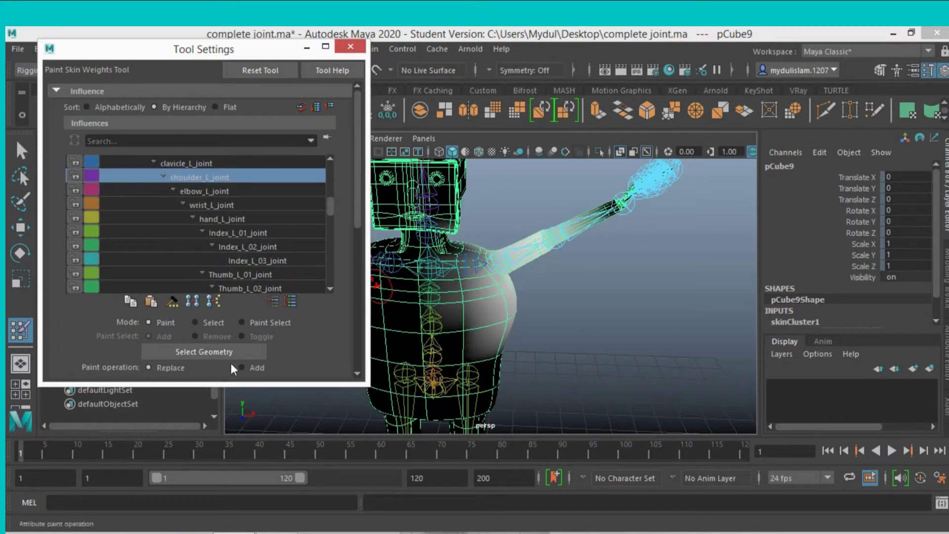
- Expand the Stroke settings and enlarge the brush's upper radius to about 2.34
scroll(335, 292, down, 2)
scroll(334, 291, down, 2)
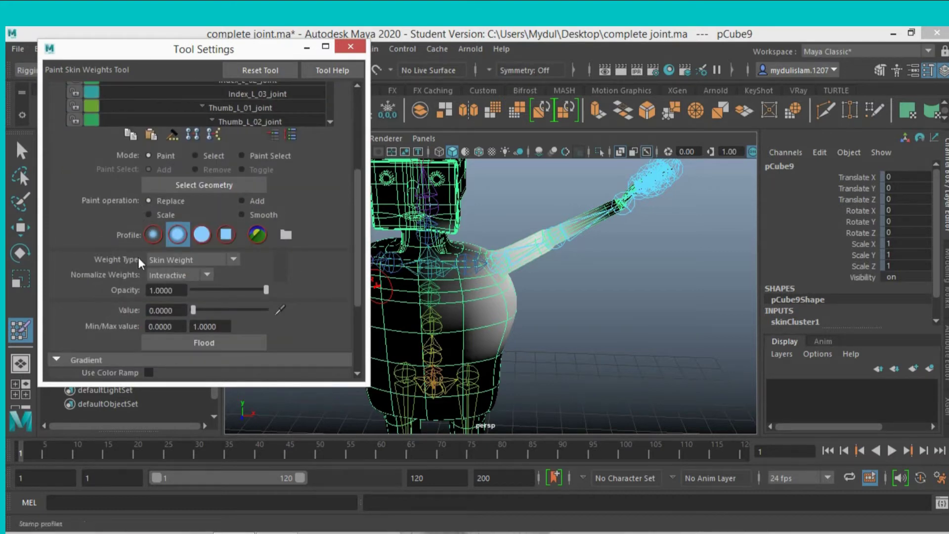
scroll(143, 292, down, 2)
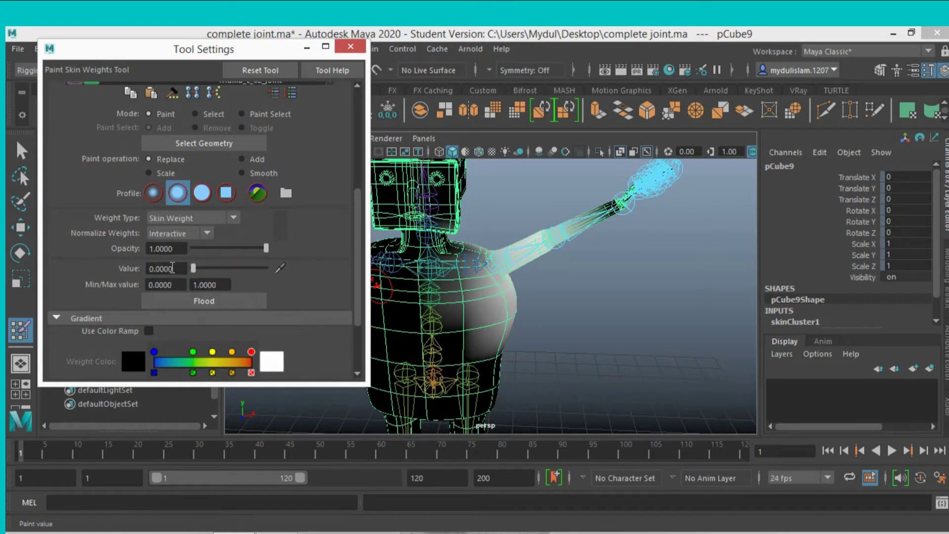
scroll(159, 300, down, 4)
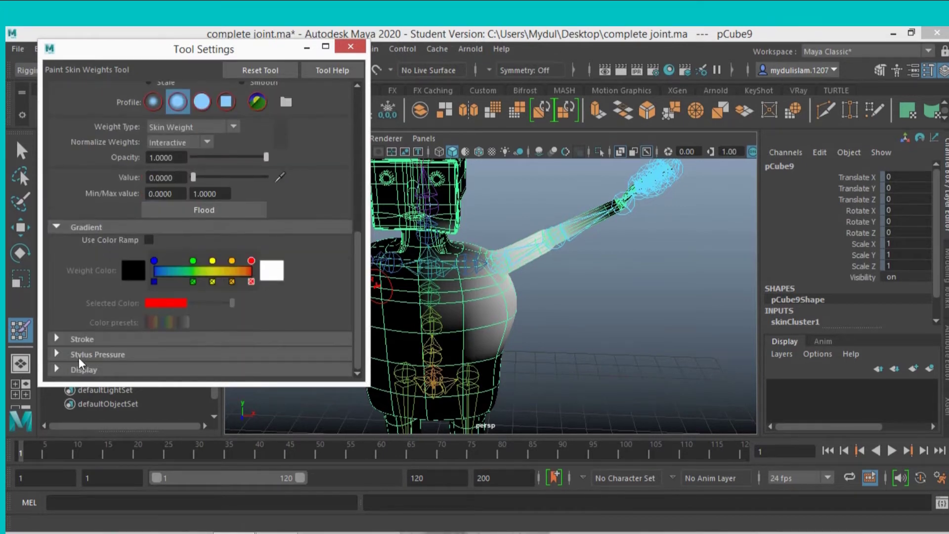
click(56, 339)
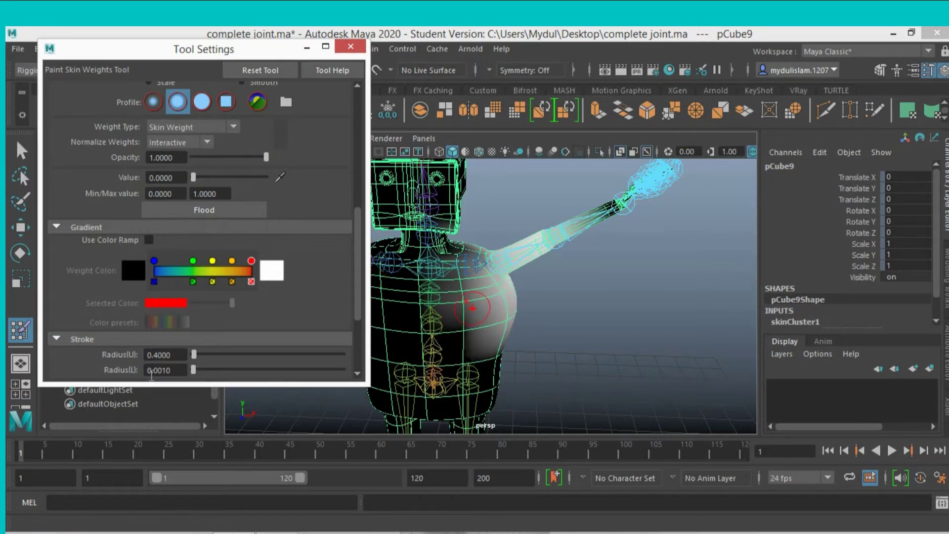
mouse_move(194, 355)
mouse_down()
mouse_move(241, 353)
mouse_move(210, 358)
mouse_up()
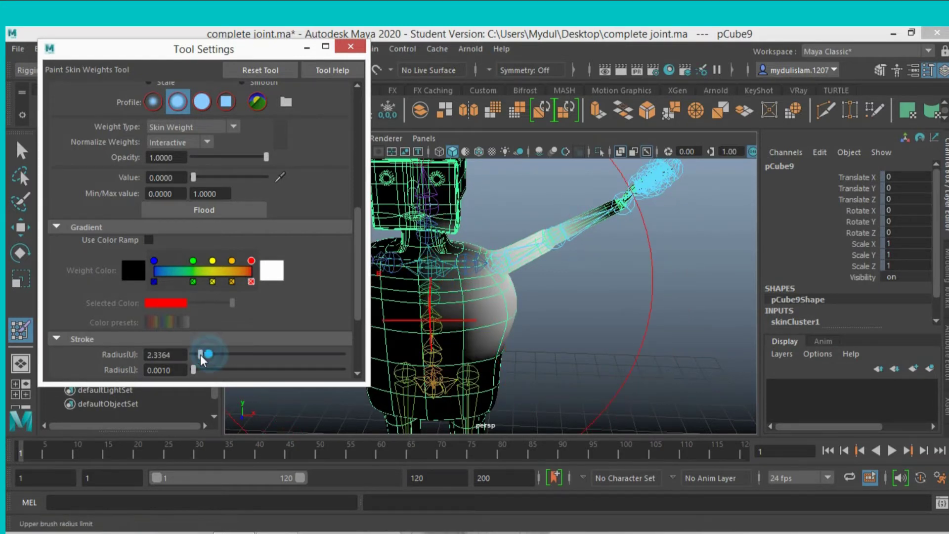
- Set the brush's upper radius to 0.4, collapse the Stroke settings, and return to the influence list with shoulder_L_joint active
drag(200, 355, 133, 354)
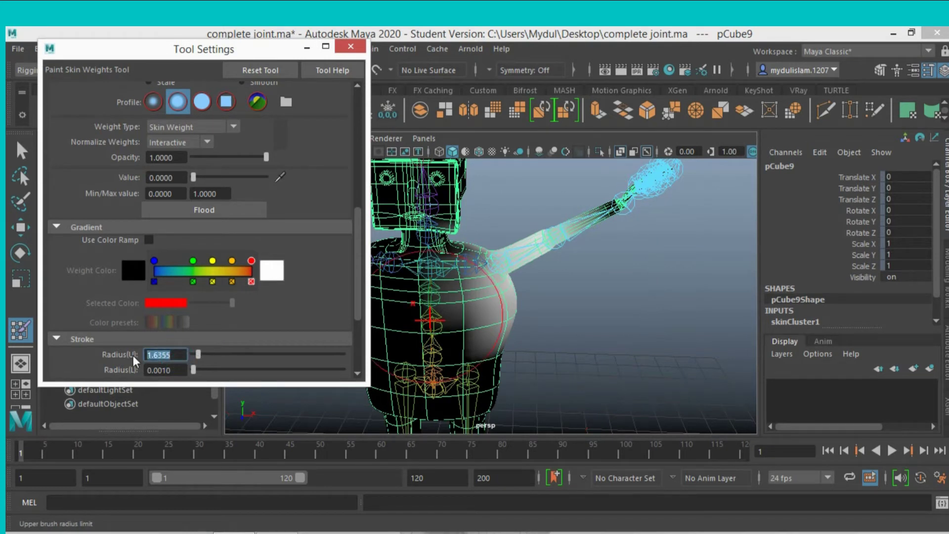
text(.4)
key(Return)
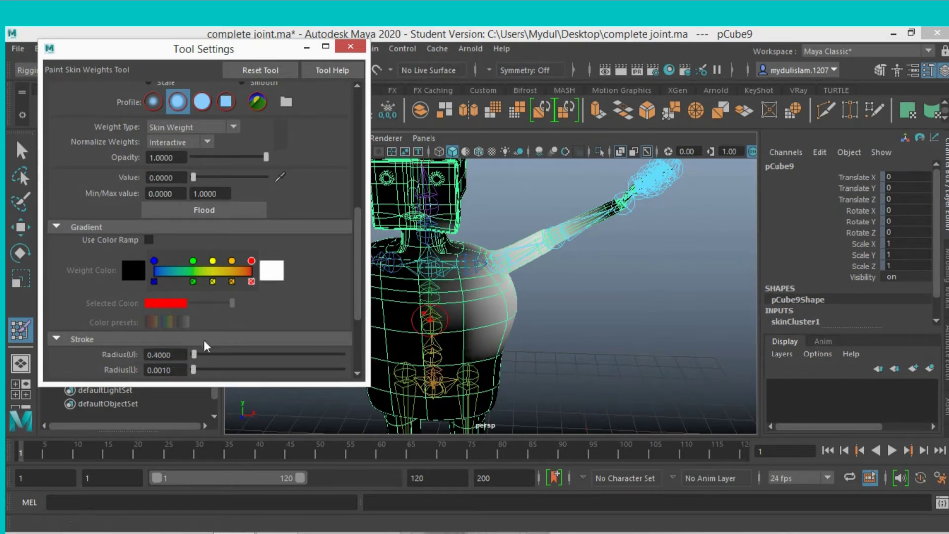
click(56, 337)
scroll(132, 267, up, 5)
scroll(134, 264, up, 3)
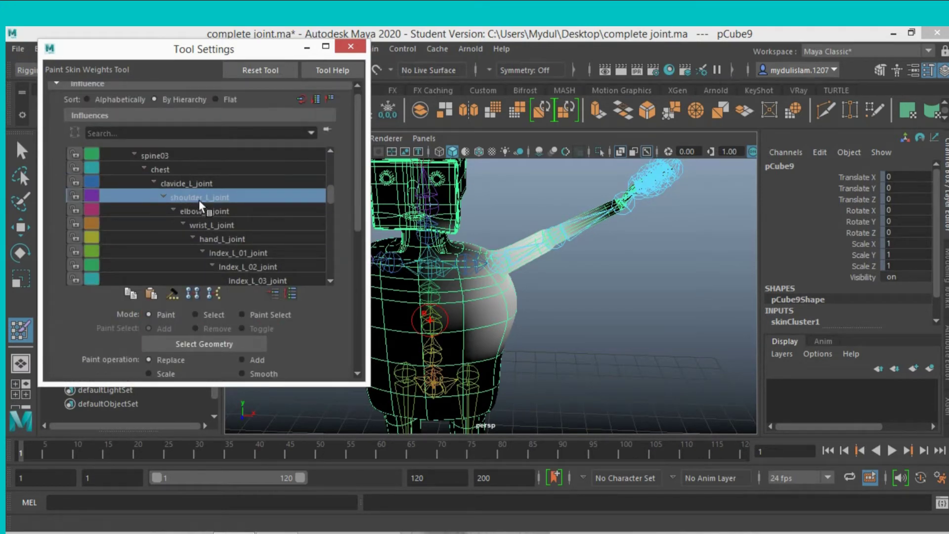
click(307, 48)
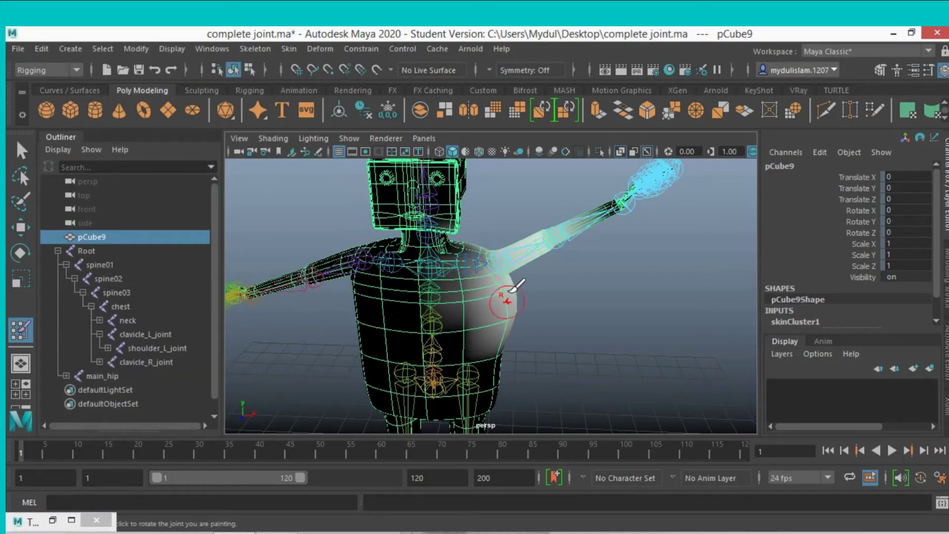
- Paint shoulder_L_joint's weight down to 0 over the bulging front and lower side of the left chest
alt+drag(530, 282, 574, 289)
scroll(573, 289, up, 3)
alt+middle_drag(573, 289, 614, 254)
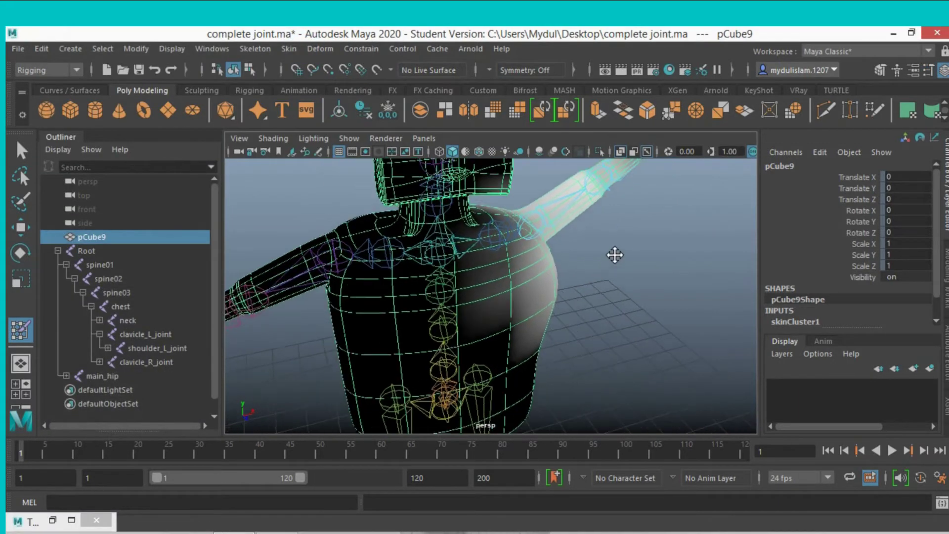
alt+drag(615, 254, 583, 250)
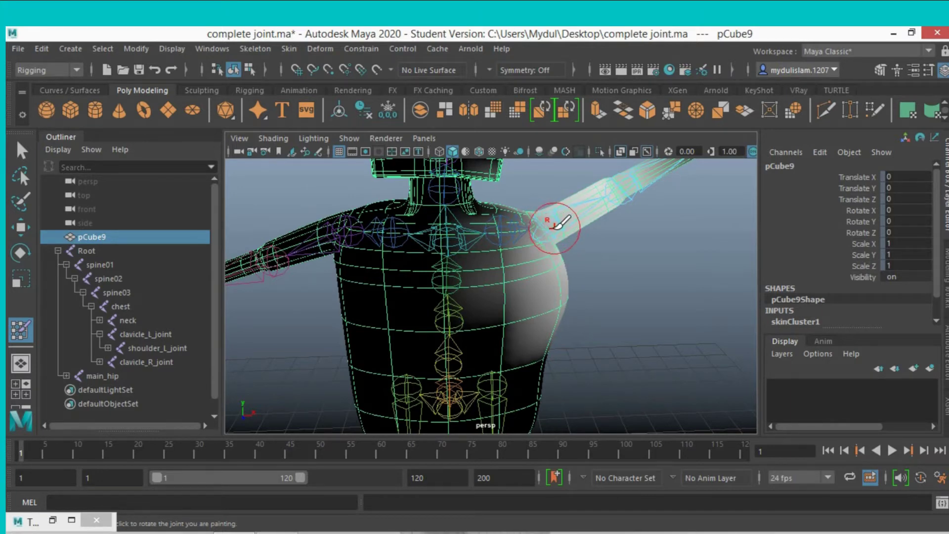
alt+middle_drag(561, 226, 522, 247)
alt+drag(521, 248, 514, 252)
scroll(514, 253, up, 2)
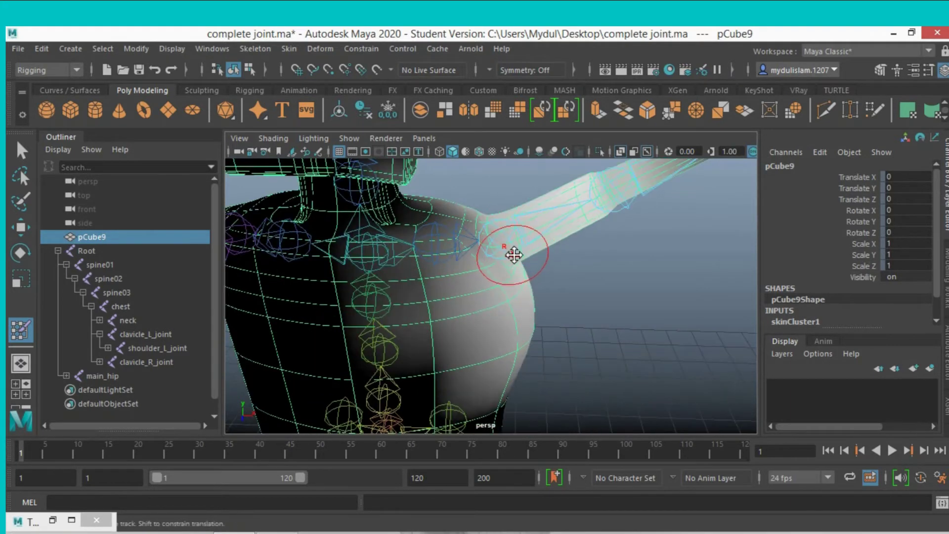
alt+middle_drag(512, 253, 513, 255)
alt+drag(514, 254, 514, 245)
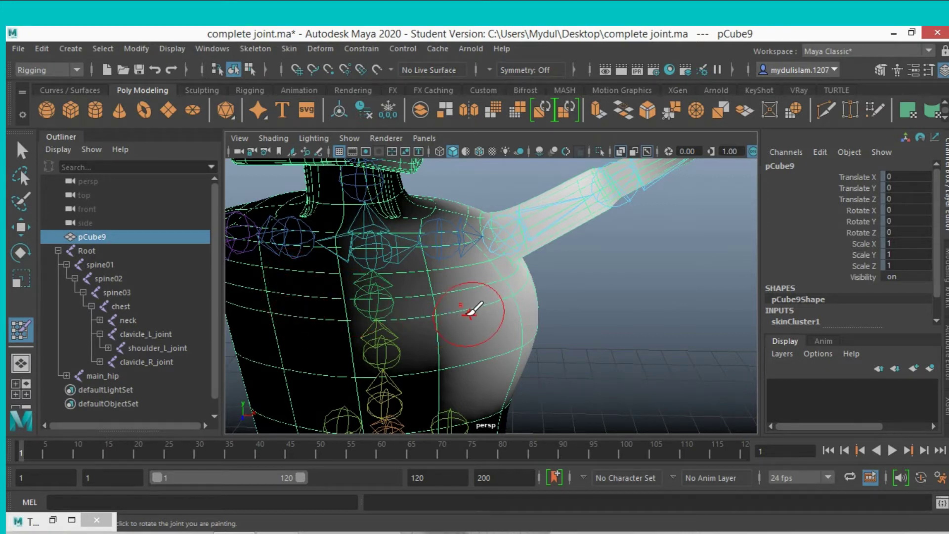
mouse_move(562, 311)
alt+mouse_down()
mouse_move(491, 318)
mouse_move(506, 307)
alt+mouse_up()
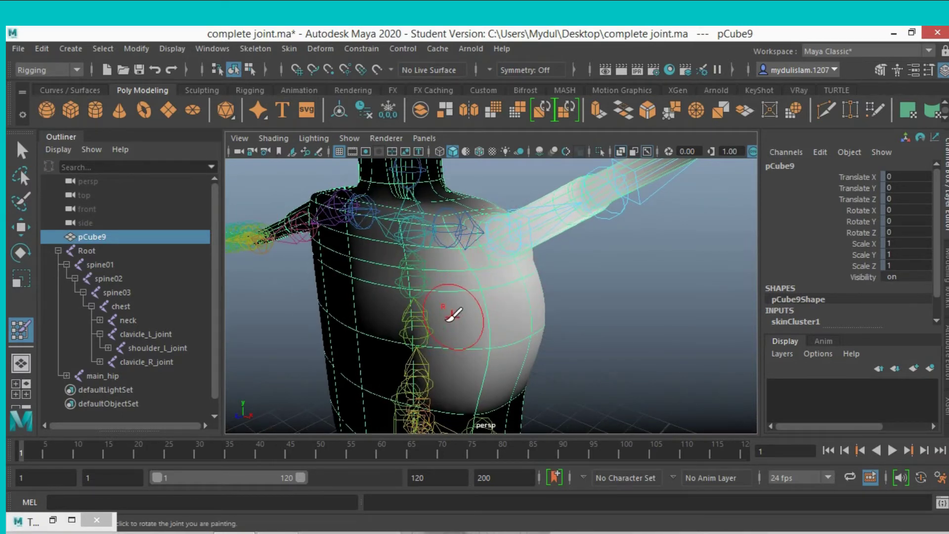
mouse_move(458, 314)
alt+mouse_down()
mouse_move(493, 303)
mouse_move(477, 265)
alt+mouse_up()
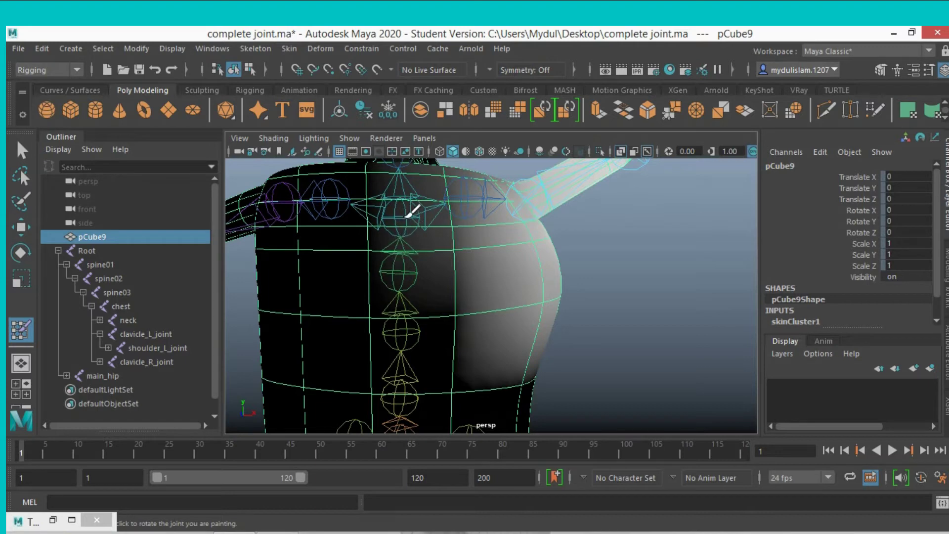
alt+drag(404, 245, 451, 269)
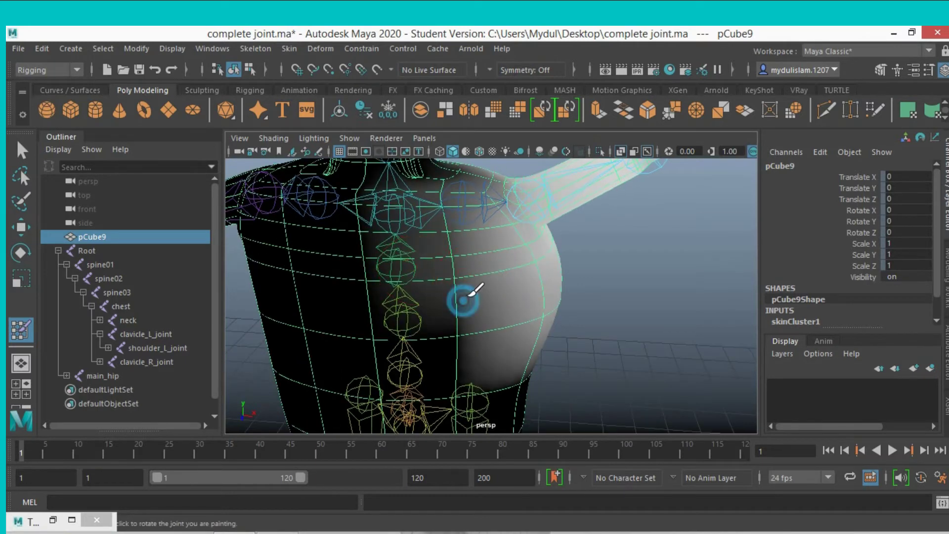
mouse_move(488, 307)
mouse_down()
mouse_move(492, 324)
mouse_move(562, 307)
mouse_move(513, 321)
mouse_move(487, 309)
mouse_up()
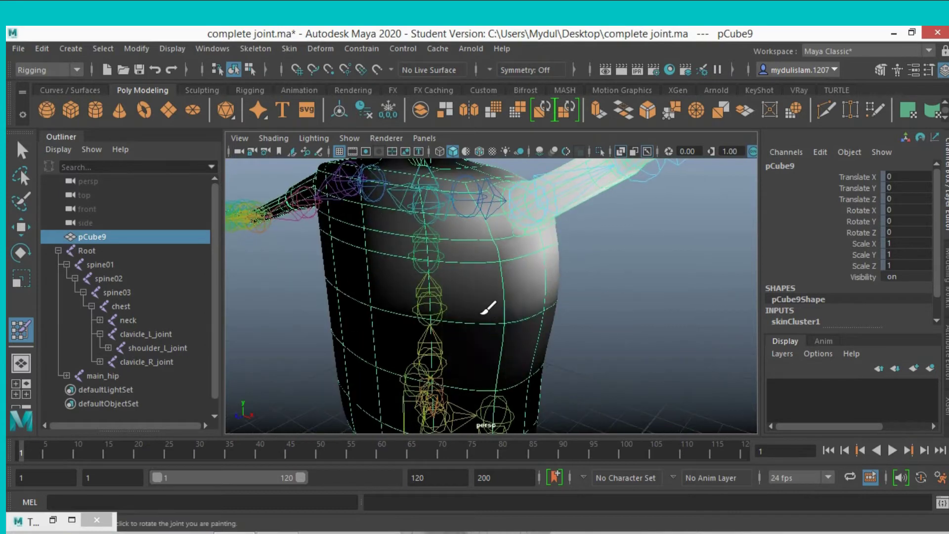
alt+drag(576, 309, 591, 305)
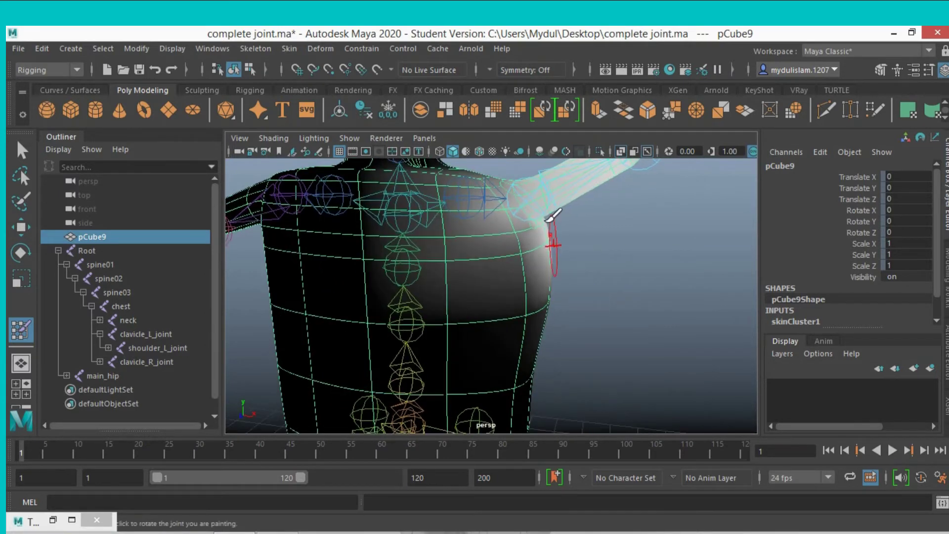
scroll(573, 206, down, 2)
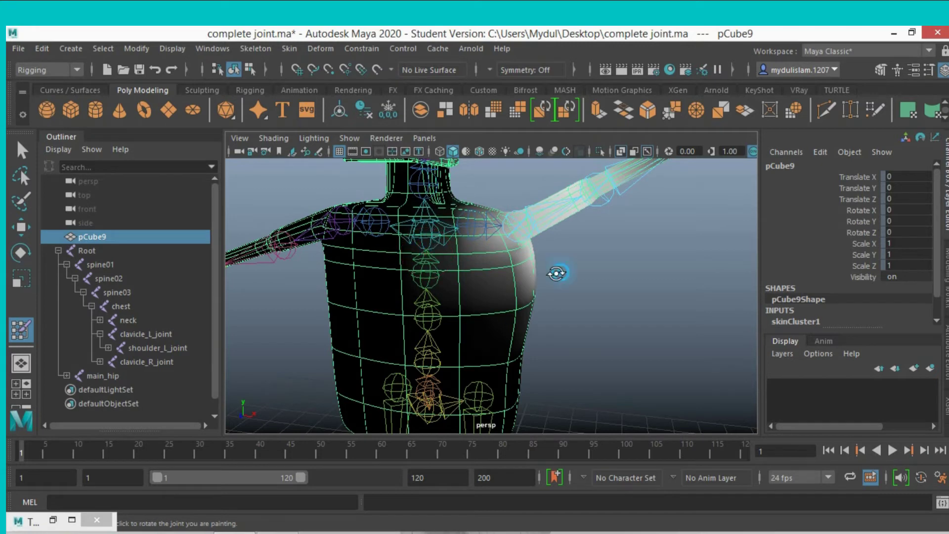
- Paint shoulder_L_joint's weight down to 0 across the back of the left torso and shoulder blade
alt+drag(557, 272, 430, 269)
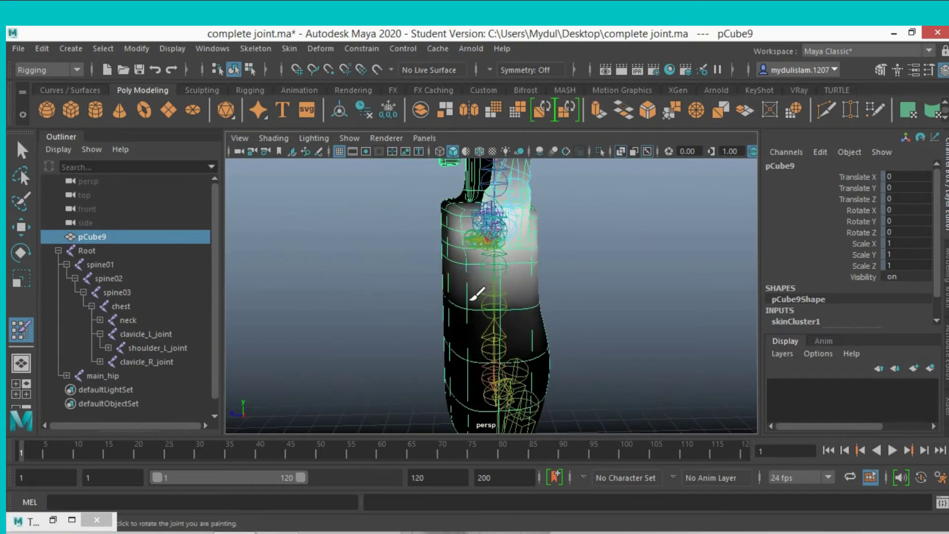
alt+drag(582, 265, 459, 282)
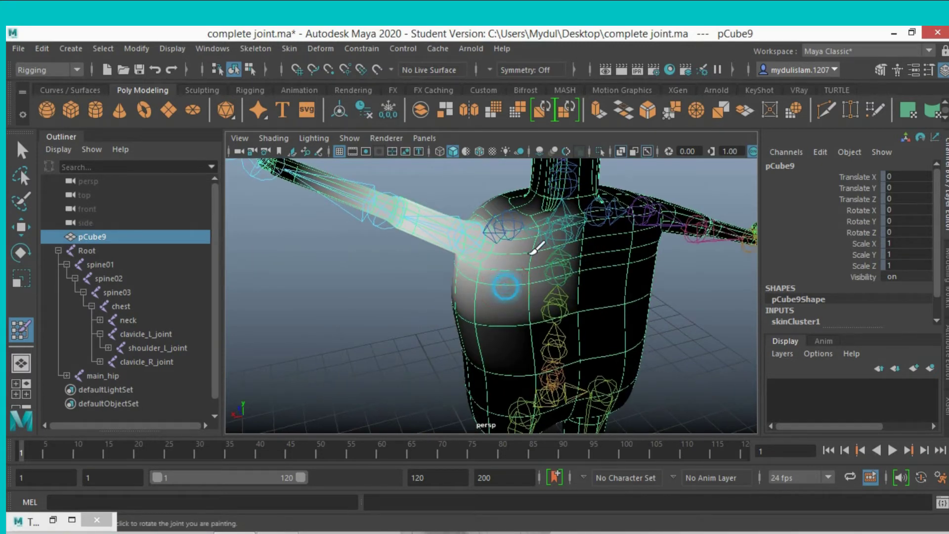
mouse_move(534, 250)
mouse_down()
mouse_move(492, 280)
mouse_move(556, 261)
mouse_move(522, 285)
mouse_move(524, 200)
mouse_up()
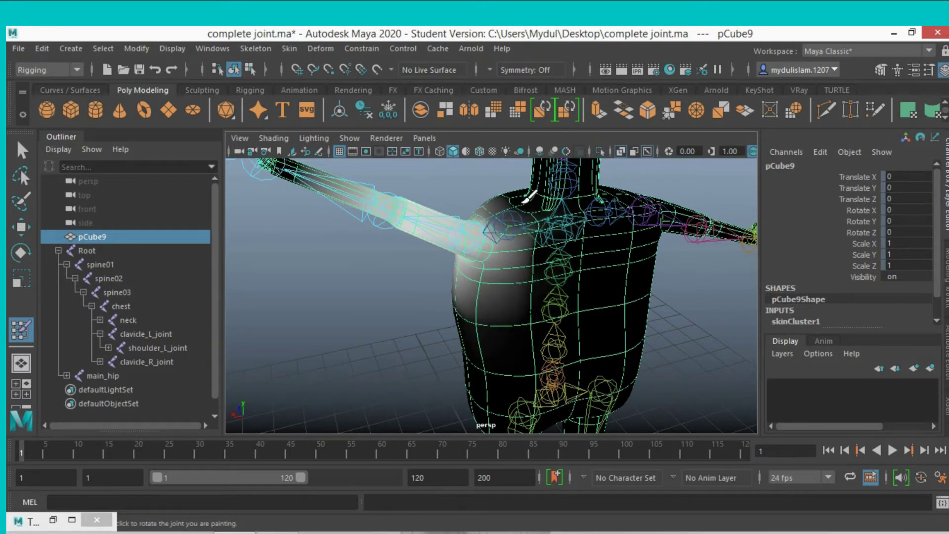
mouse_move(513, 236)
mouse_down()
mouse_move(509, 265)
mouse_move(469, 282)
mouse_move(625, 292)
mouse_move(565, 301)
mouse_move(547, 271)
mouse_up()
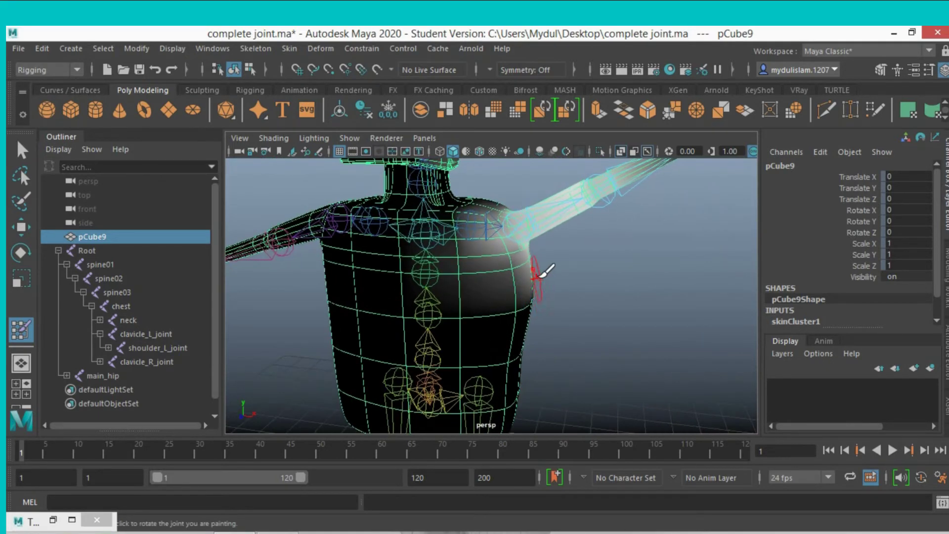
- Remove shoulder_L_joint's weight from the upper left chest, top of the shoulder and area below the armpit
mouse_move(481, 263)
mouse_down()
mouse_move(483, 286)
mouse_move(473, 221)
mouse_move(476, 252)
mouse_move(536, 275)
mouse_move(493, 279)
mouse_up()
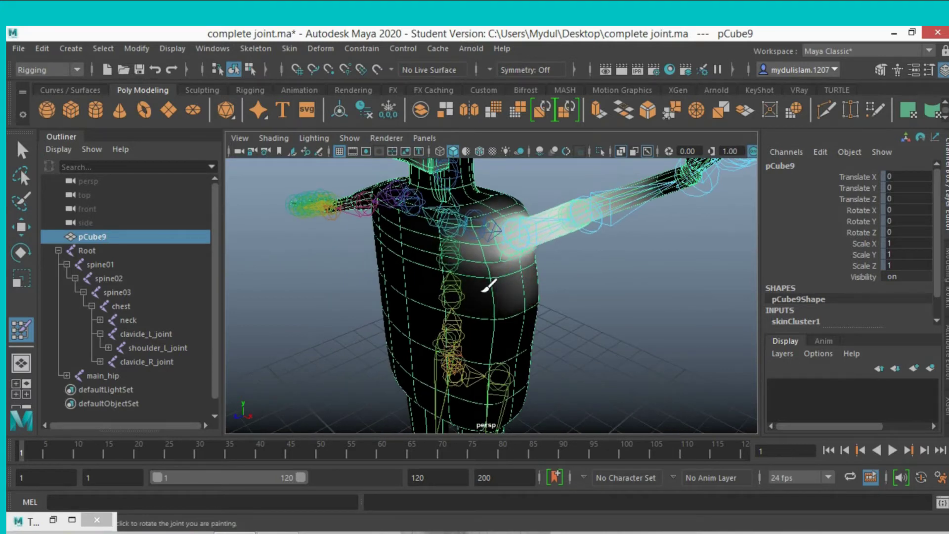
drag(465, 246, 496, 210)
drag(489, 262, 505, 283)
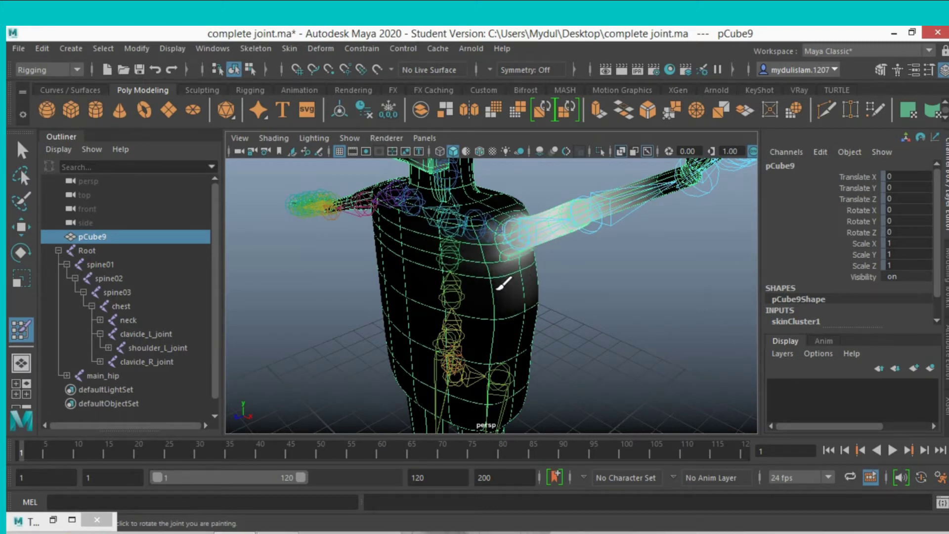
mouse_move(549, 280)
alt+mouse_down()
mouse_move(583, 271)
mouse_move(568, 291)
mouse_move(593, 284)
alt+mouse_up()
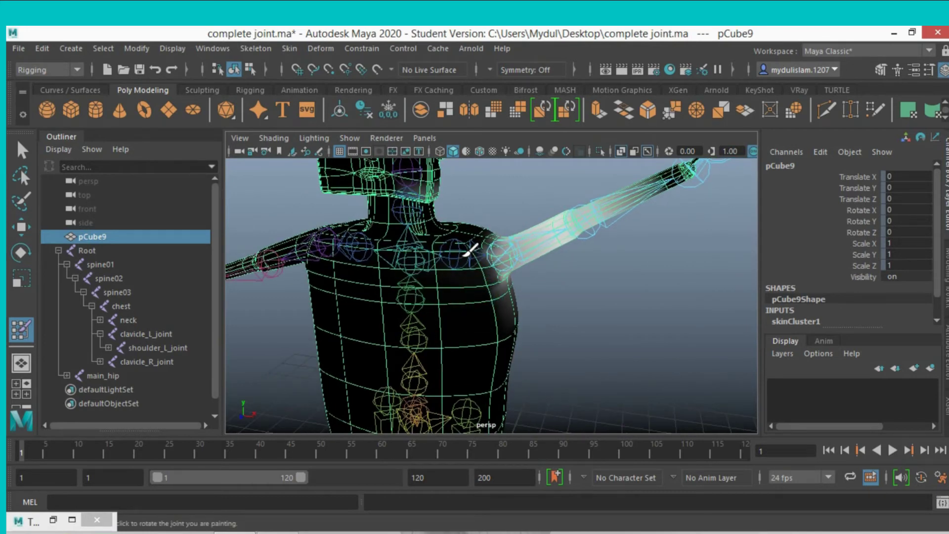
- Erase the remaining shoulder_L_joint weight around the left armpit, side and back, leaving the arm weighted
mouse_move(490, 283)
alt+mouse_down()
mouse_move(483, 322)
mouse_move(471, 303)
alt+mouse_up()
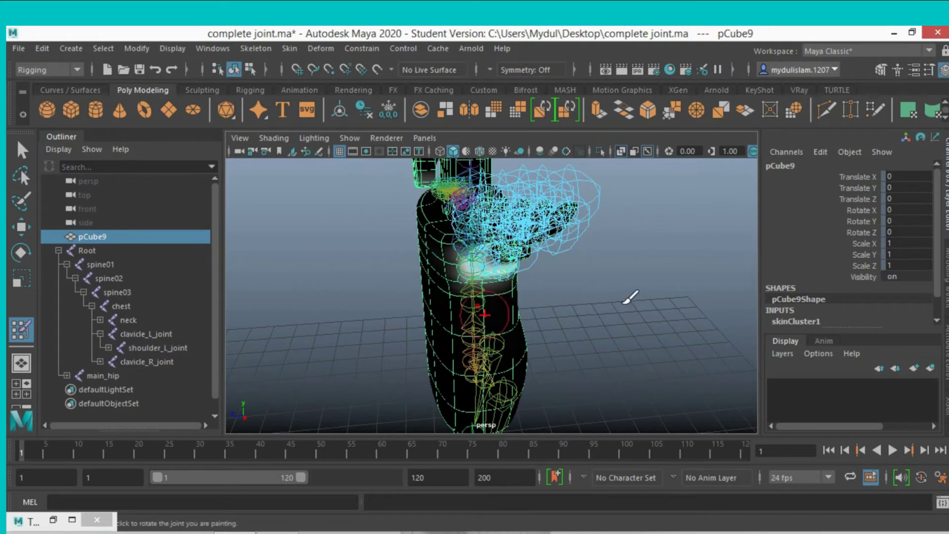
mouse_move(630, 297)
alt+mouse_down()
mouse_move(612, 300)
mouse_move(510, 243)
alt+mouse_up()
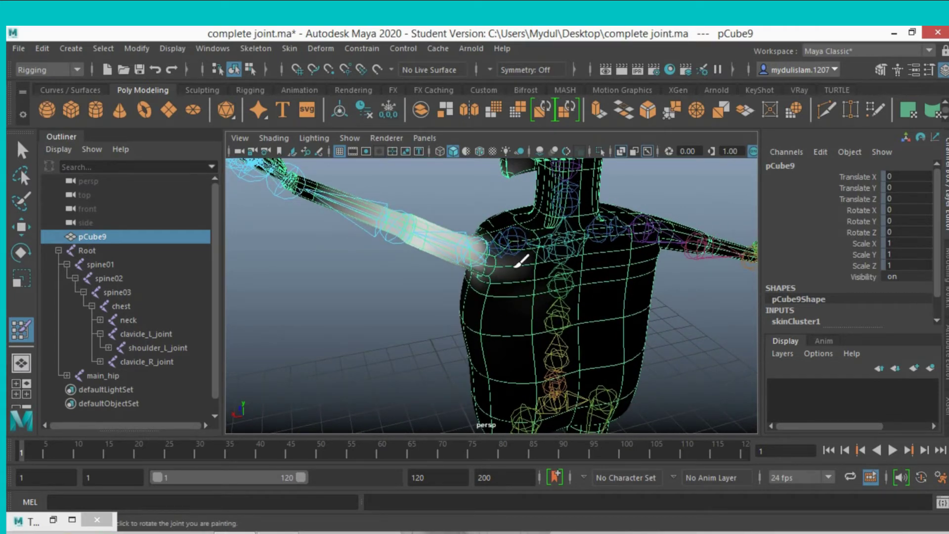
mouse_move(492, 265)
alt+mouse_down()
mouse_move(497, 318)
mouse_move(585, 318)
mouse_move(546, 330)
mouse_move(514, 291)
alt+mouse_up()
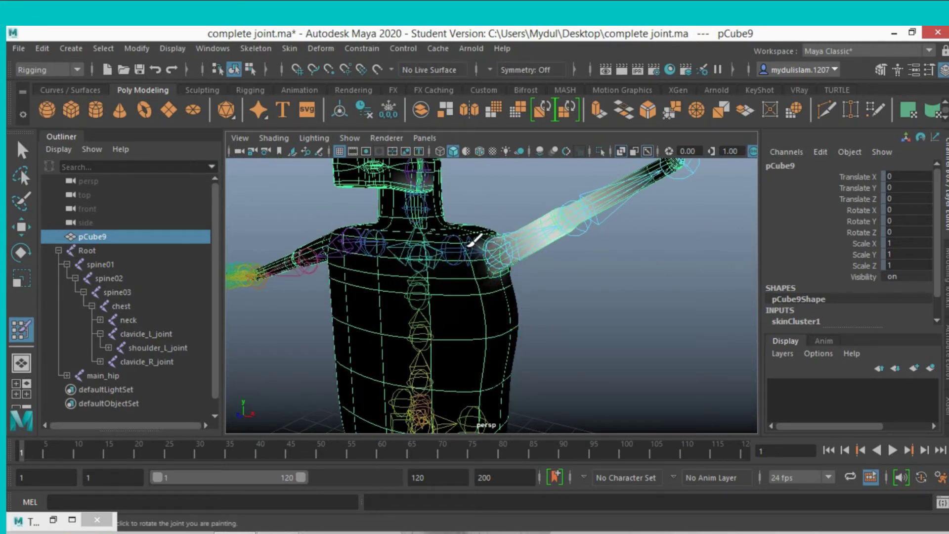
alt+drag(474, 240, 477, 328)
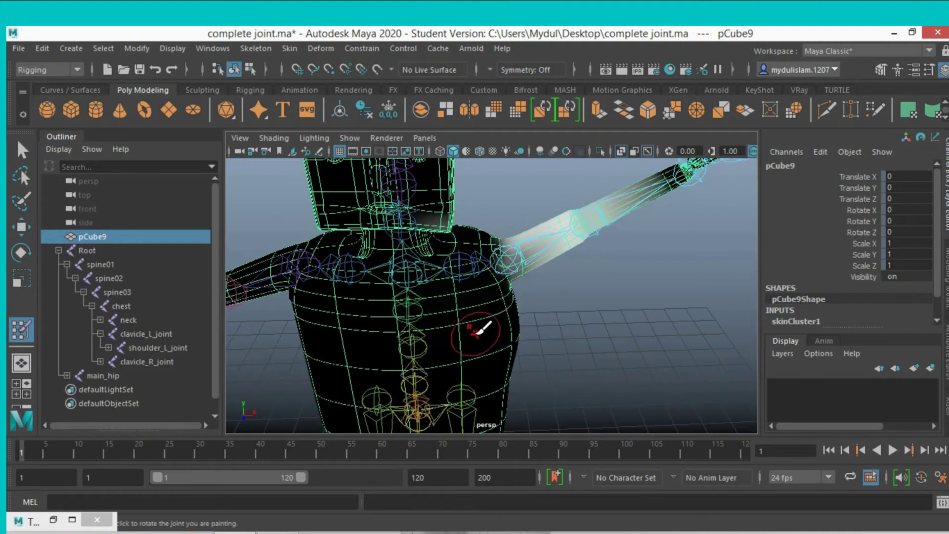
- Switch the painted influence to elbow_L_joint and replace its weight with 0 on the front of the left torso
click(51, 520)
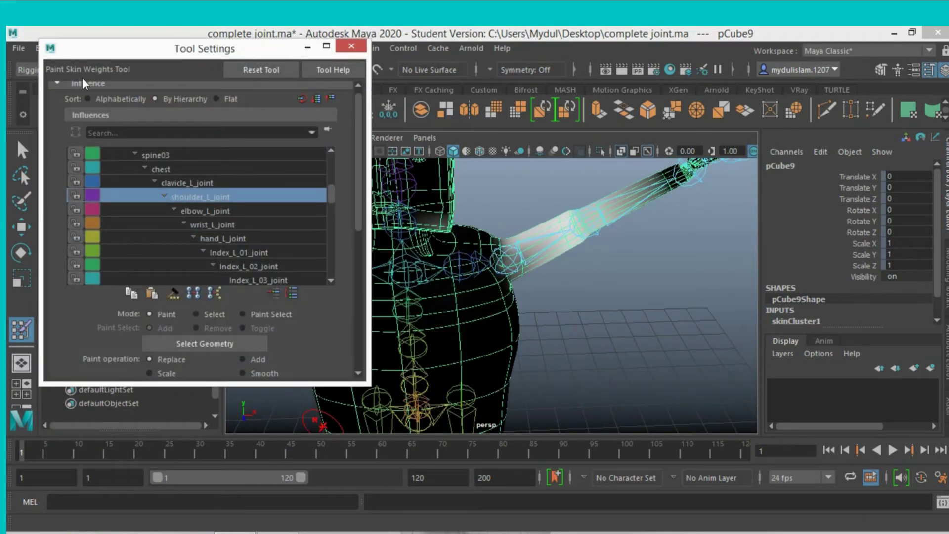
click(206, 211)
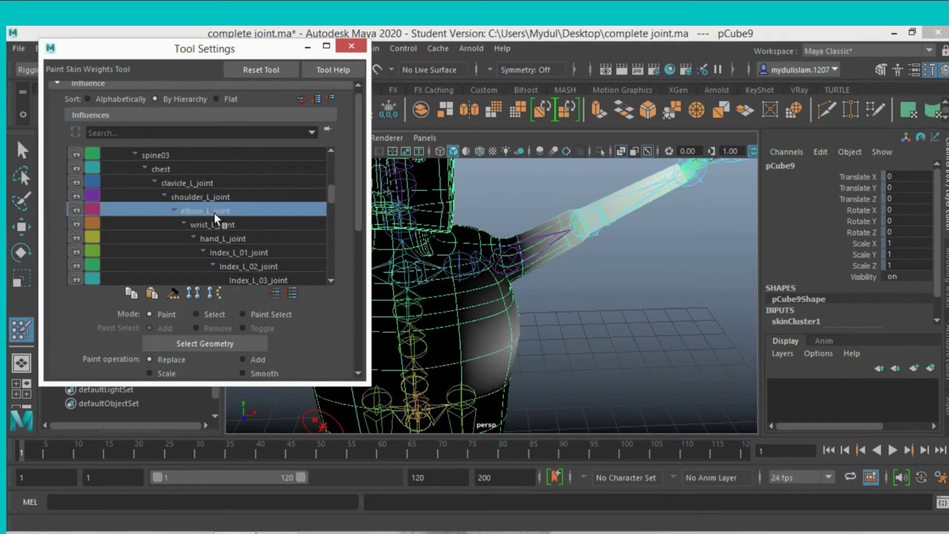
click(308, 46)
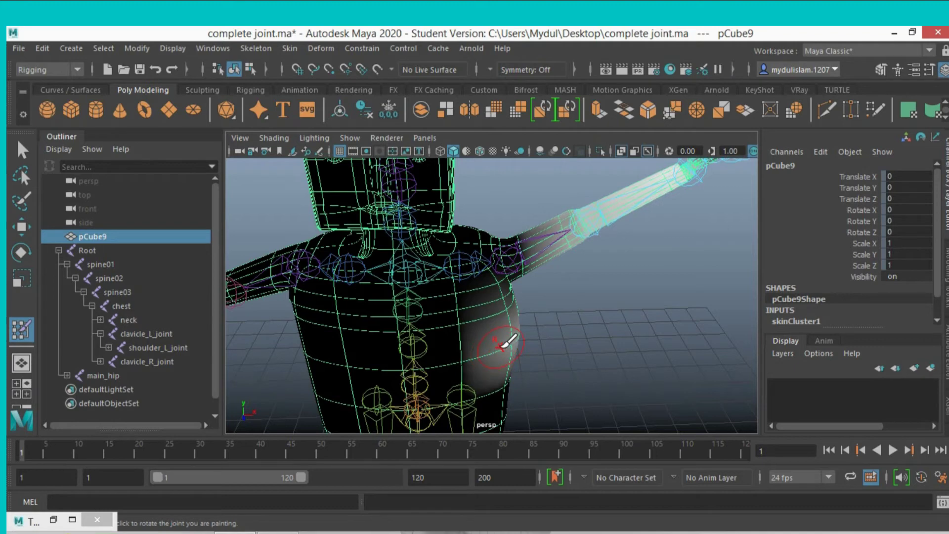
alt+middle_drag(568, 345, 556, 305)
alt+drag(556, 306, 494, 293)
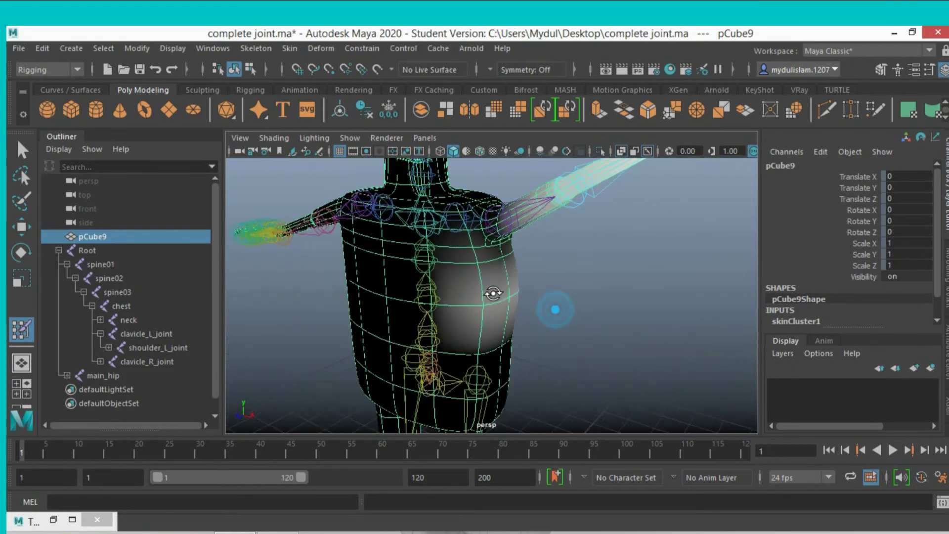
mouse_move(452, 316)
mouse_down()
mouse_move(506, 291)
mouse_move(482, 285)
mouse_up()
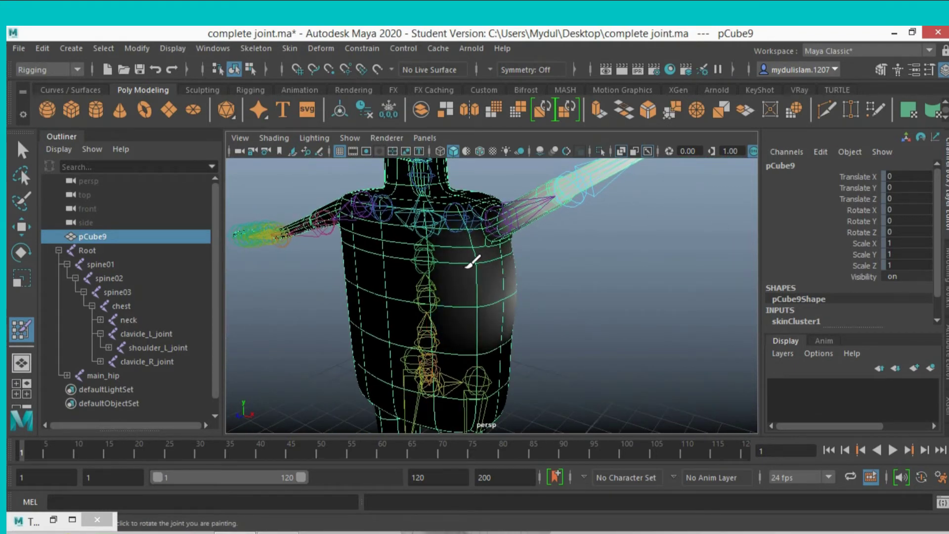
mouse_move(471, 322)
mouse_down()
mouse_move(513, 280)
mouse_move(473, 288)
mouse_up()
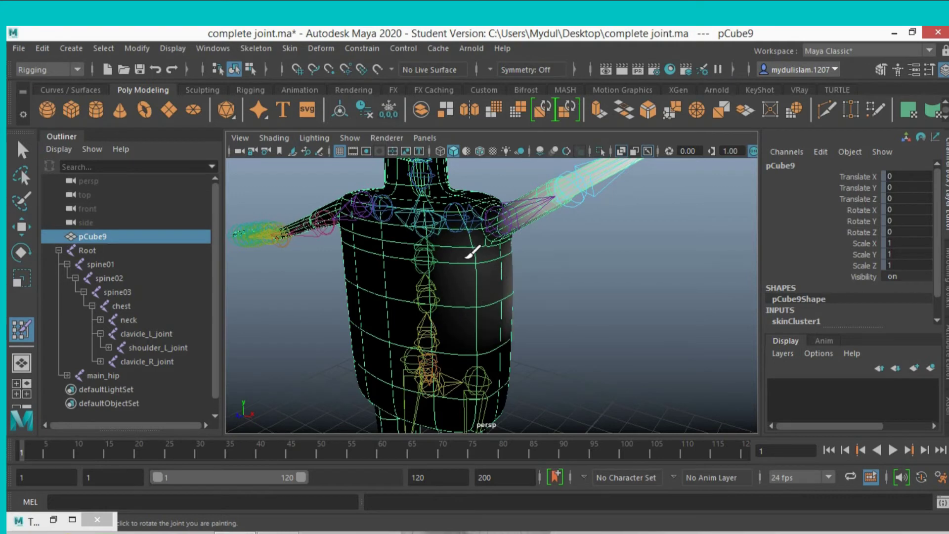
- Paint out the remaining elbow_L_joint weight on the back and side of the left torso
alt+drag(568, 310, 493, 321)
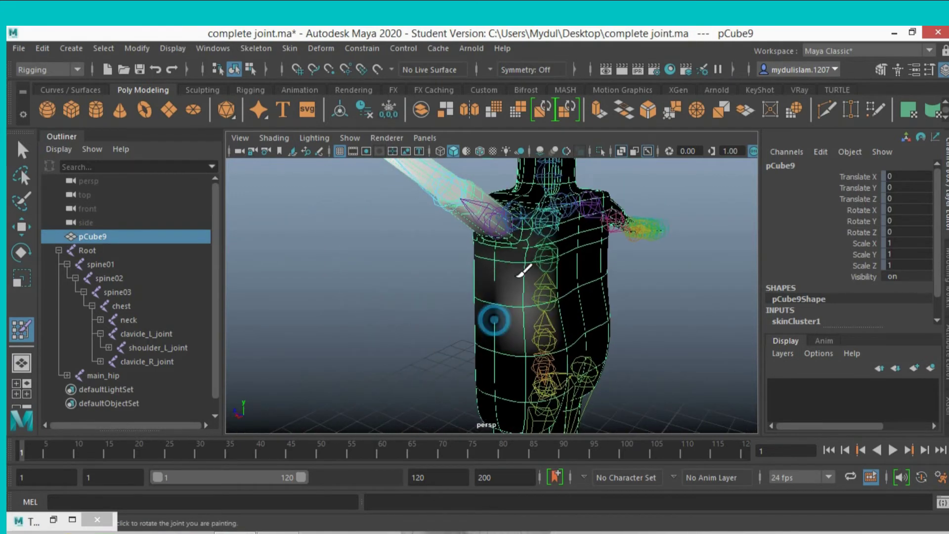
mouse_move(523, 271)
mouse_down()
mouse_move(540, 276)
mouse_move(513, 297)
mouse_move(541, 230)
mouse_up()
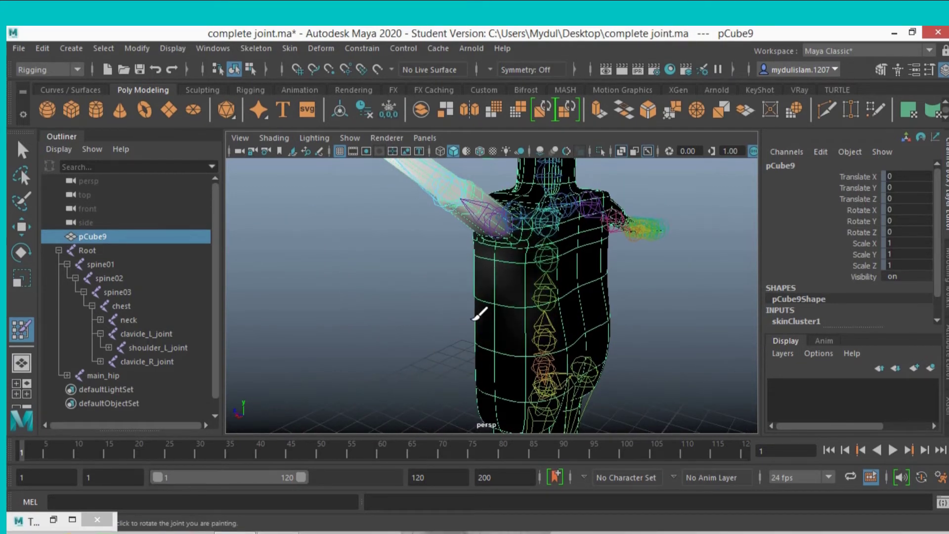
alt+drag(511, 296, 477, 286)
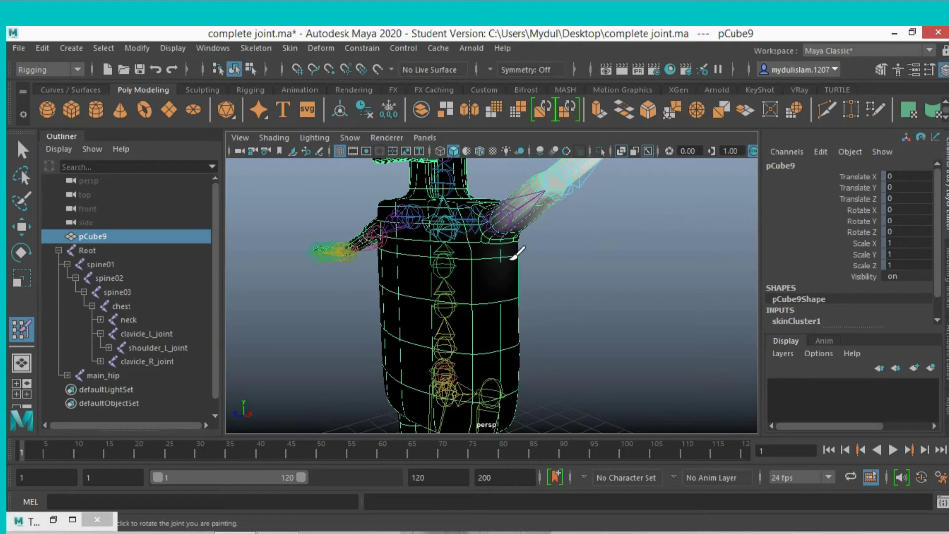
alt+right_drag(478, 328, 555, 340)
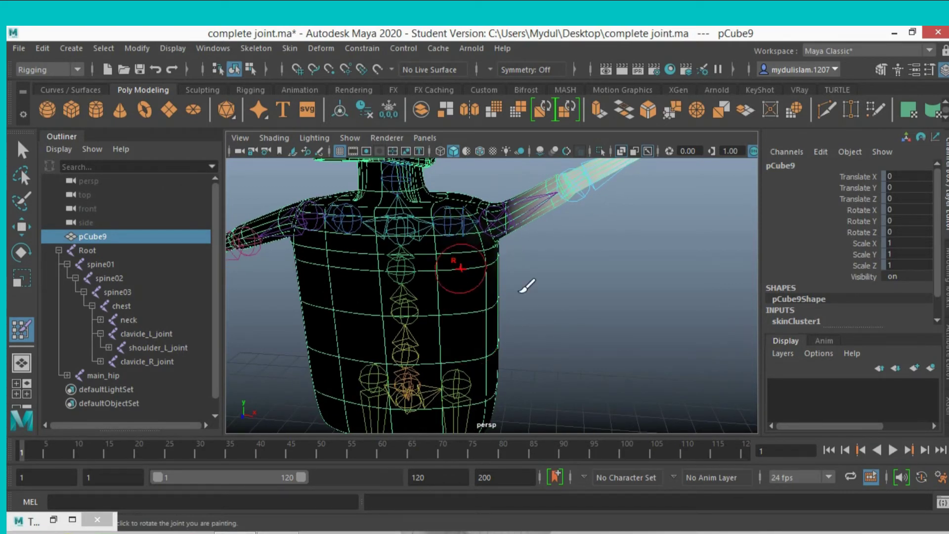
- Leave weight painting and lower the left arm by rotating shoulder_L_joint to about 33 degrees in Z
mouse_move(527, 282)
alt+mouse_down()
mouse_move(568, 297)
mouse_move(396, 277)
mouse_move(542, 277)
alt+mouse_up()
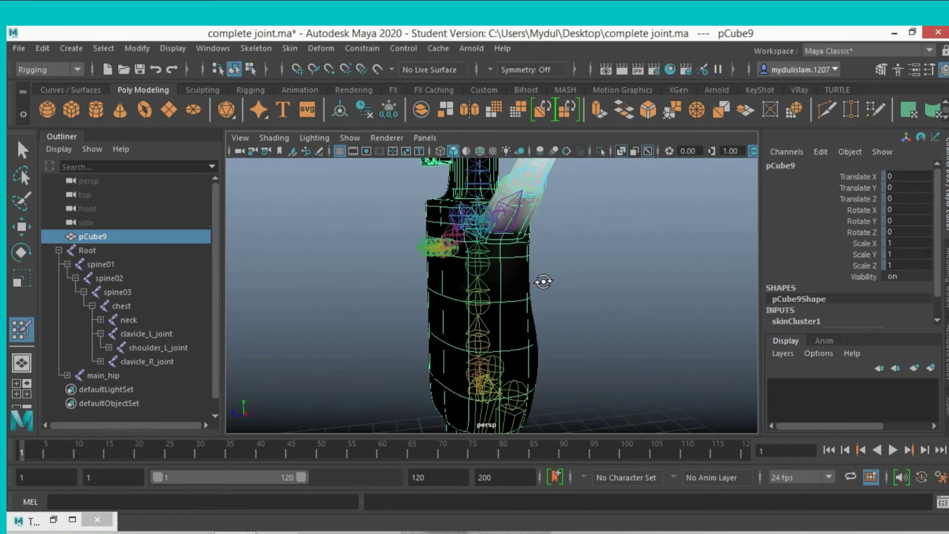
mouse_move(474, 271)
alt+mouse_down()
mouse_move(470, 295)
mouse_move(601, 320)
mouse_move(562, 334)
mouse_move(549, 318)
mouse_move(609, 318)
mouse_move(599, 343)
mouse_move(529, 332)
alt+mouse_up()
click(28, 156)
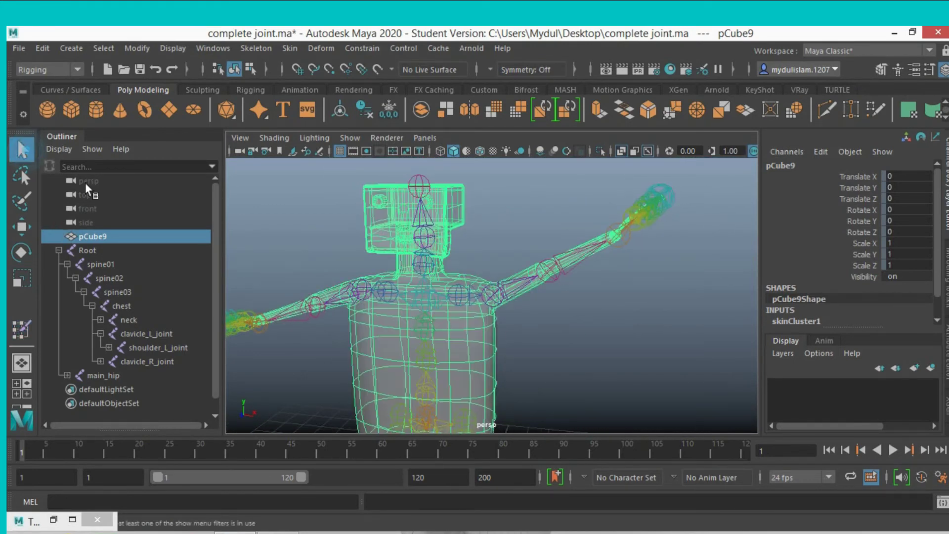
mouse_move(452, 271)
alt+mouse_down()
mouse_move(471, 286)
mouse_move(458, 233)
alt+mouse_up()
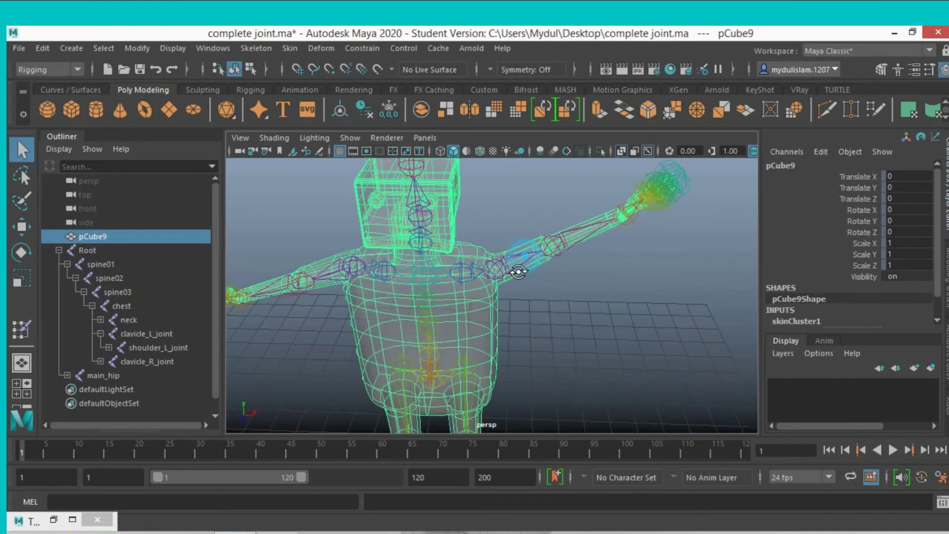
click(494, 267)
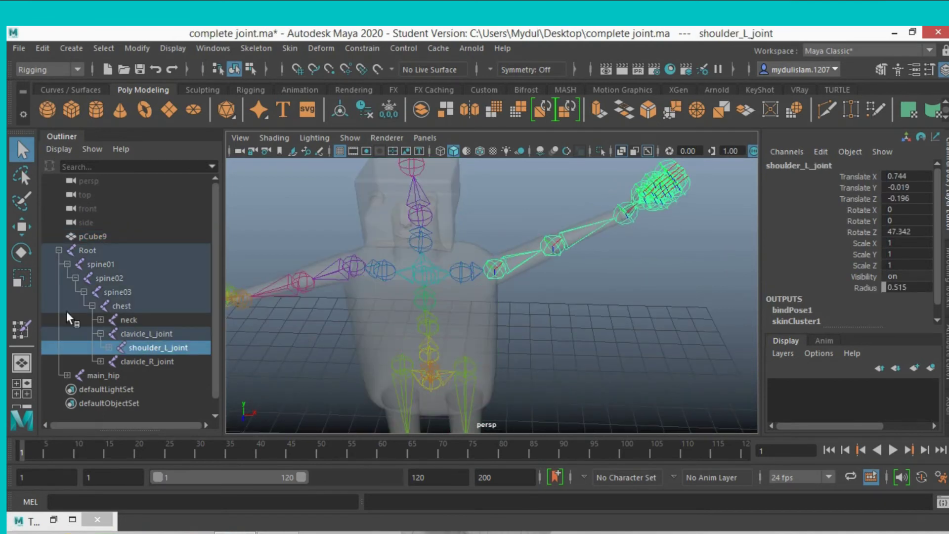
click(21, 252)
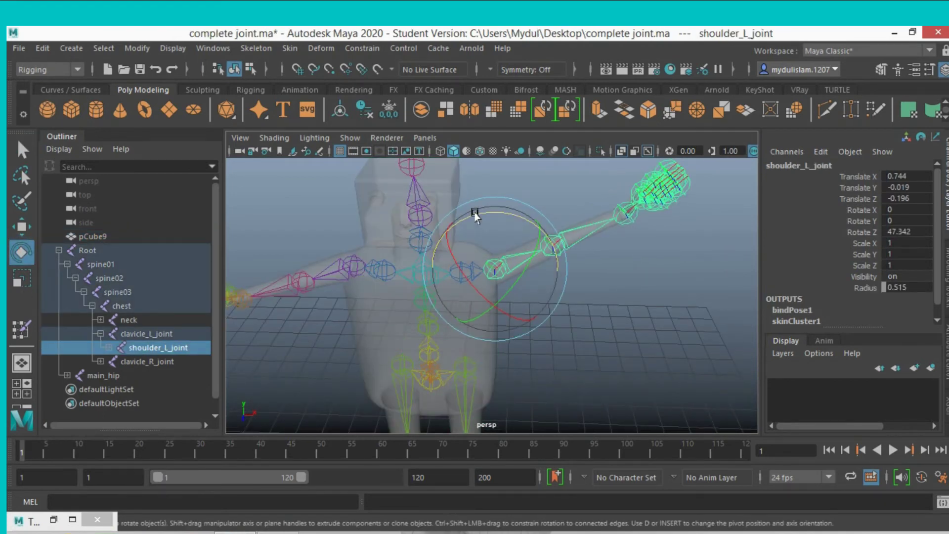
mouse_move(476, 214)
mouse_down()
mouse_move(487, 216)
mouse_move(480, 212)
mouse_up()
click(840, 233)
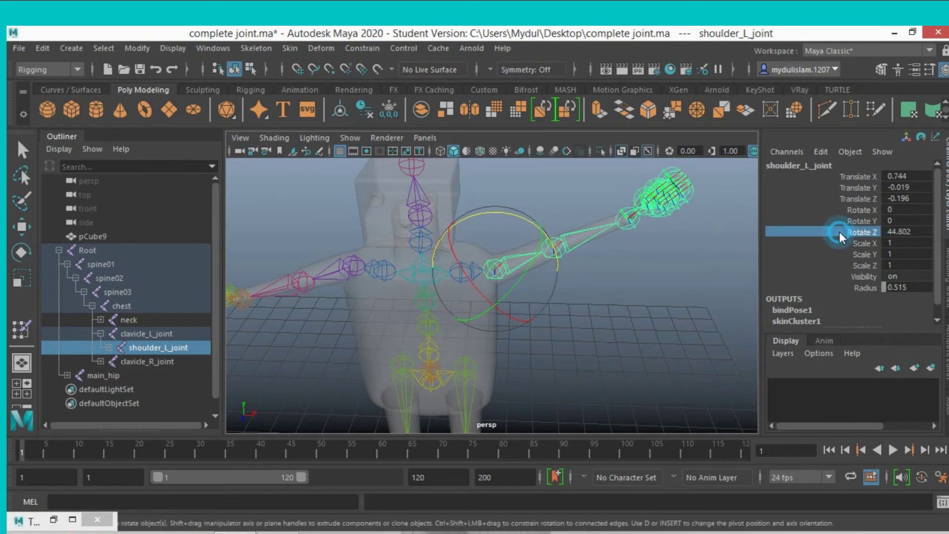
middle_drag(729, 237, 685, 234)
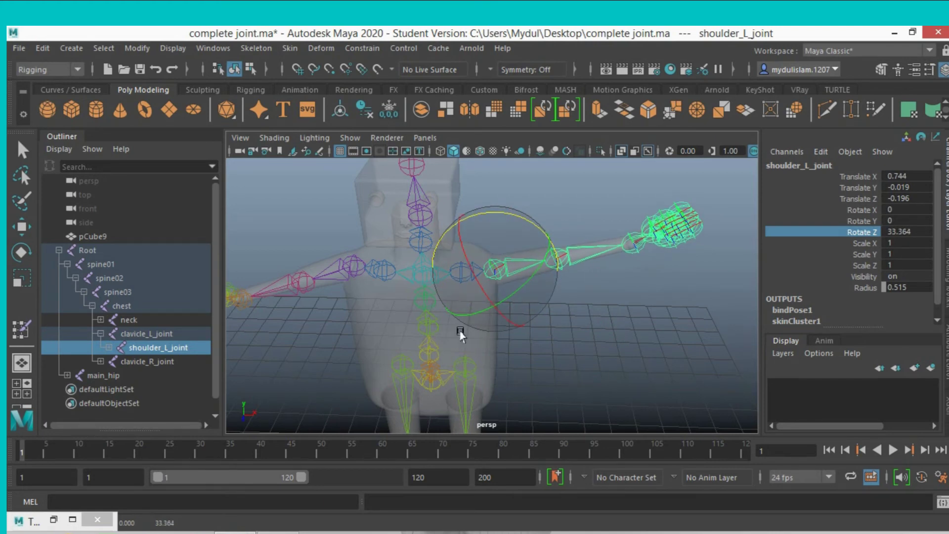
- Inspect the left shoulder up close and turn off the viewport's X-ray display
scroll(519, 326, up, 4)
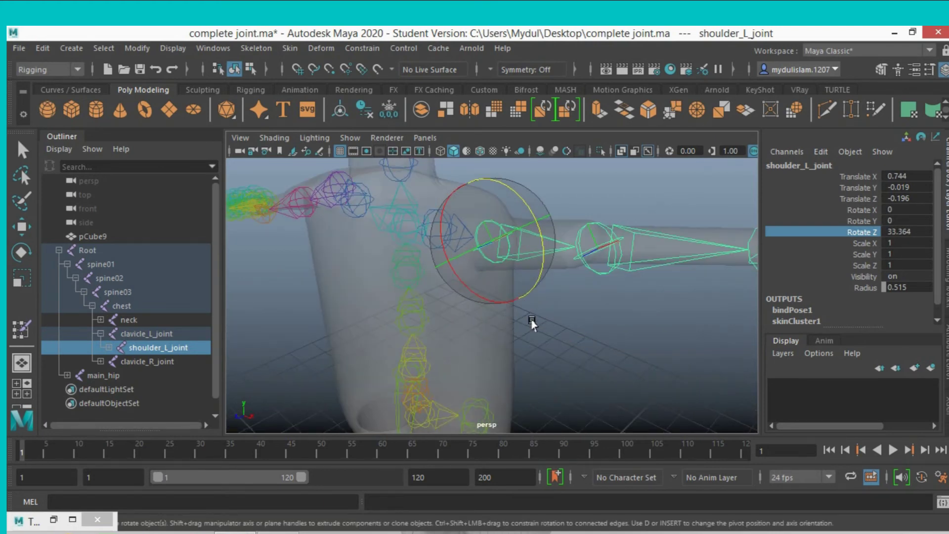
alt+drag(532, 322, 597, 330)
scroll(537, 315, down, 3)
scroll(608, 359, up, 3)
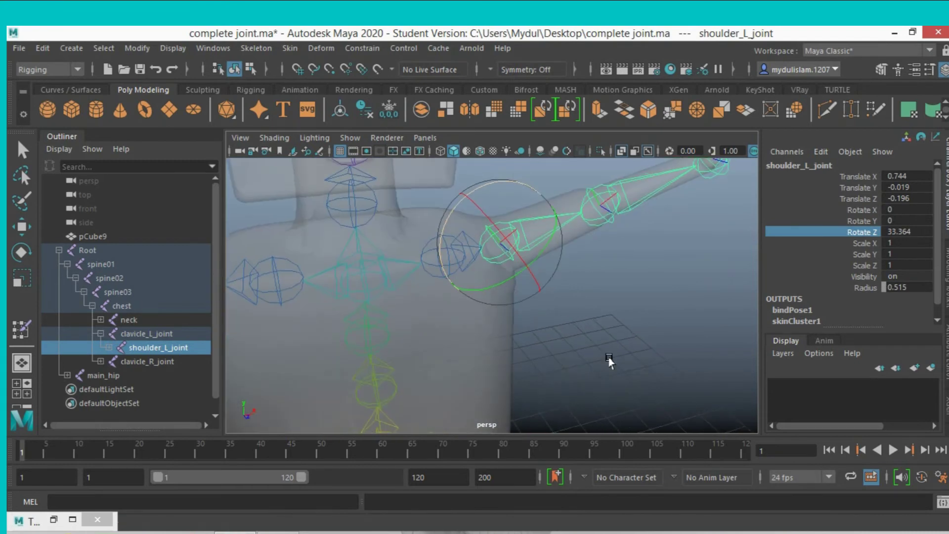
scroll(610, 362, down, 1)
alt+drag(613, 365, 574, 328)
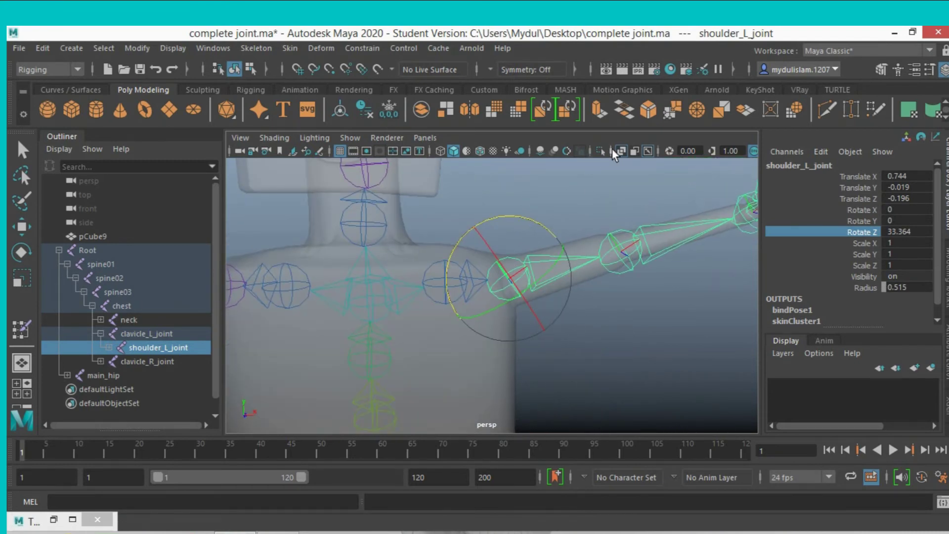
alt+drag(611, 163, 630, 262)
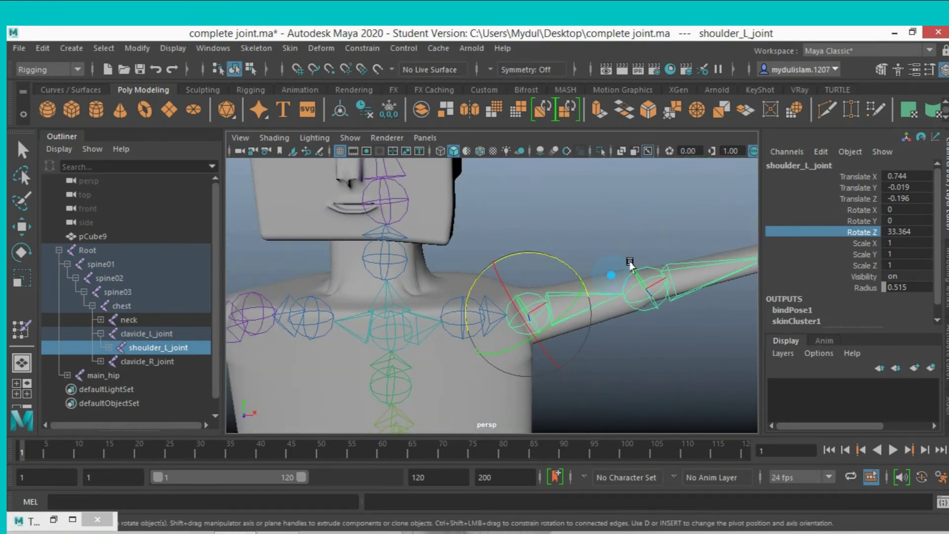
- Test shoulder_L_joint by rotating it to about -5 and back to about 18 degrees in Z, accepting the Student Version file save
middle_drag(693, 233, 756, 230)
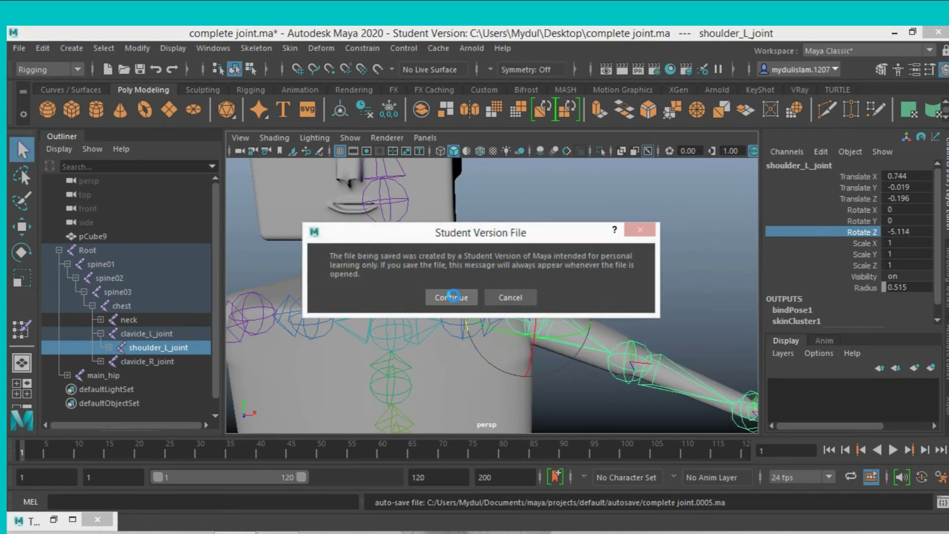
click(451, 295)
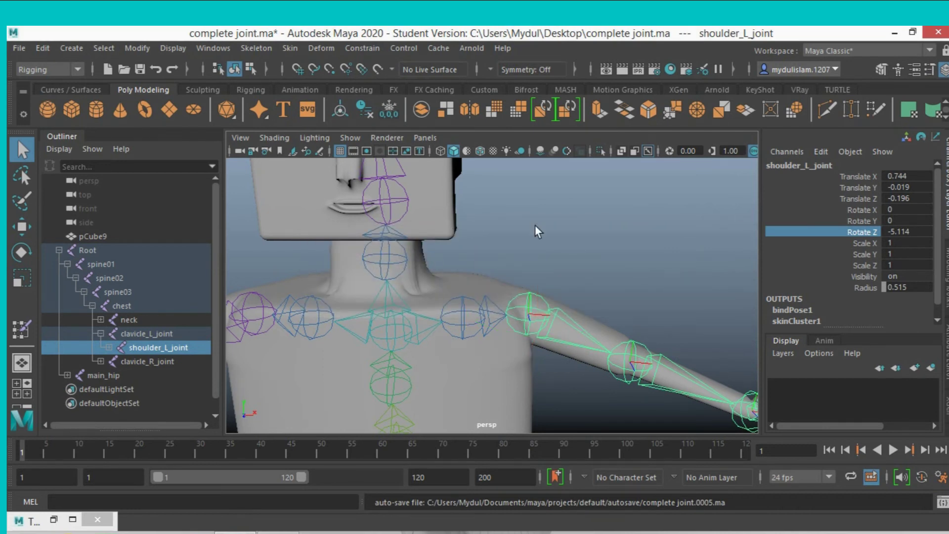
key(e)
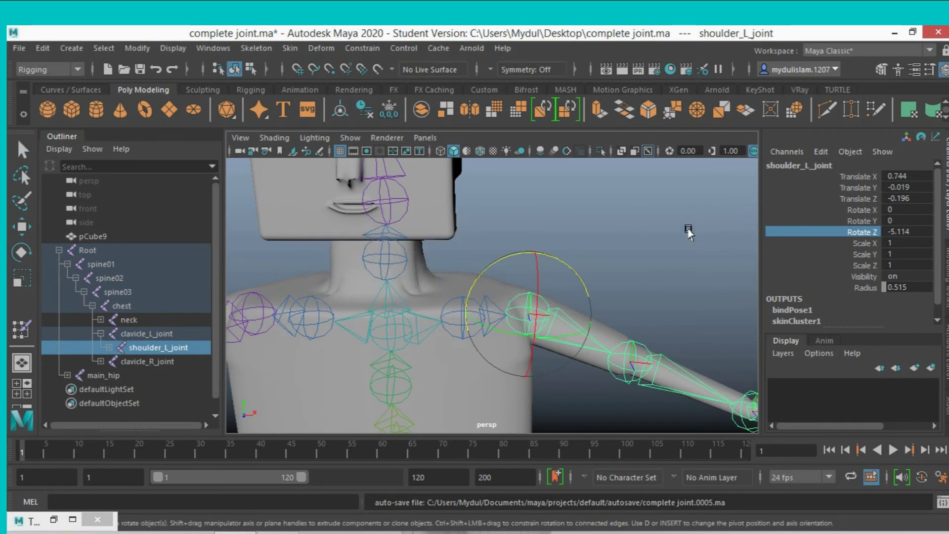
middle_drag(689, 231, 638, 221)
scroll(644, 225, down, 3)
alt+drag(638, 220, 620, 227)
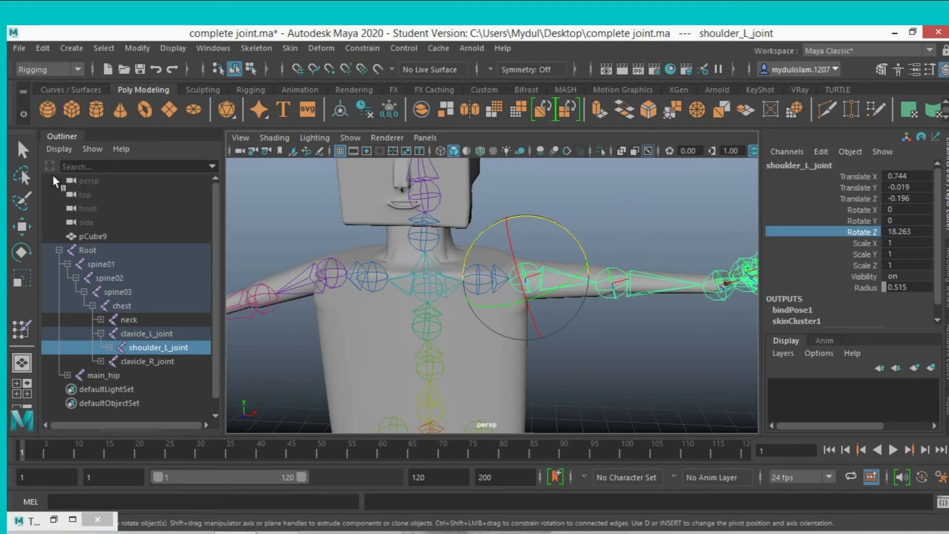
- Reopen Paint Skin Weights on the pCube9 mesh with shoulder_L_joint as the painted influence
key(q)
click(473, 368)
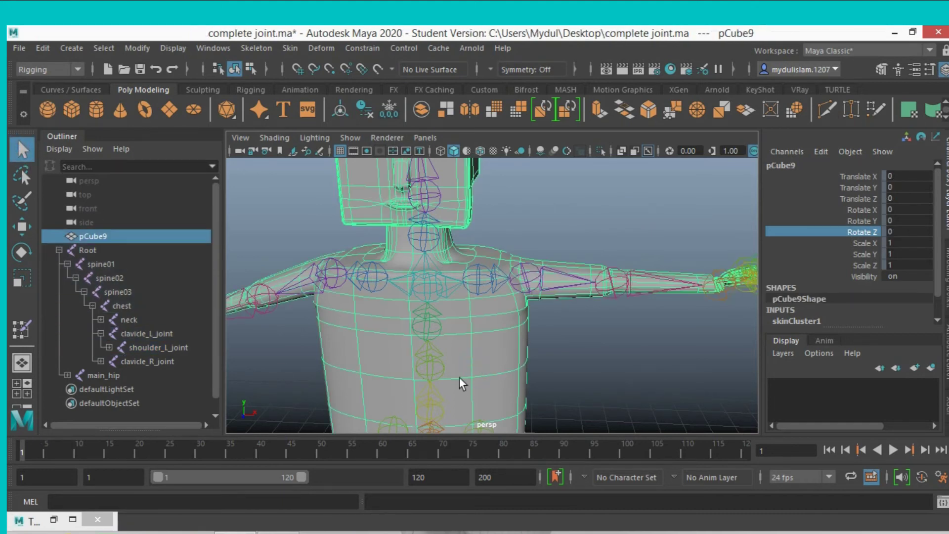
double_click(26, 325)
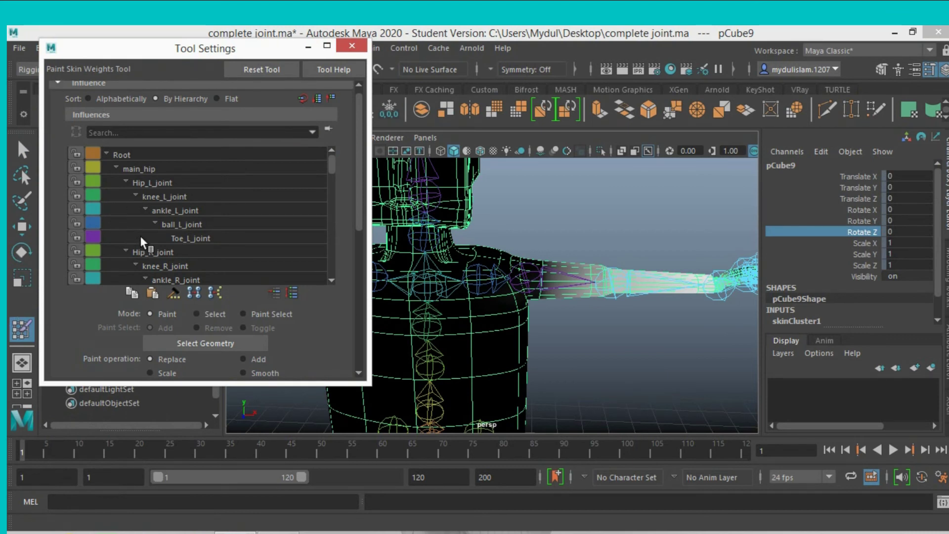
scroll(212, 235, down, 4)
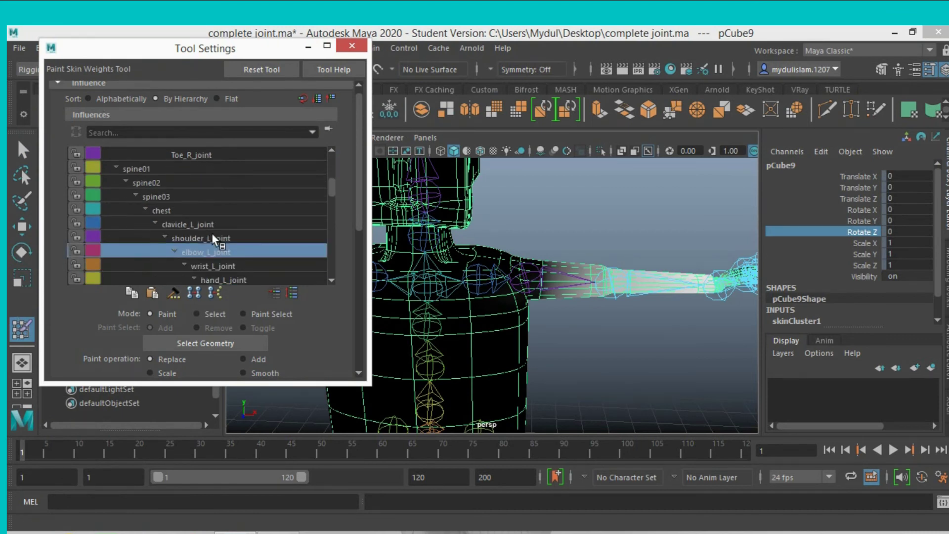
click(195, 239)
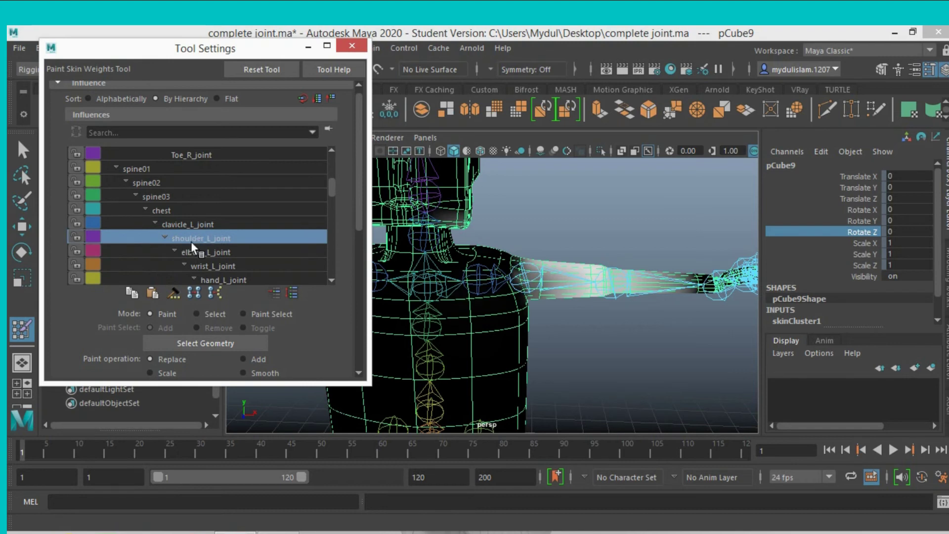
click(310, 45)
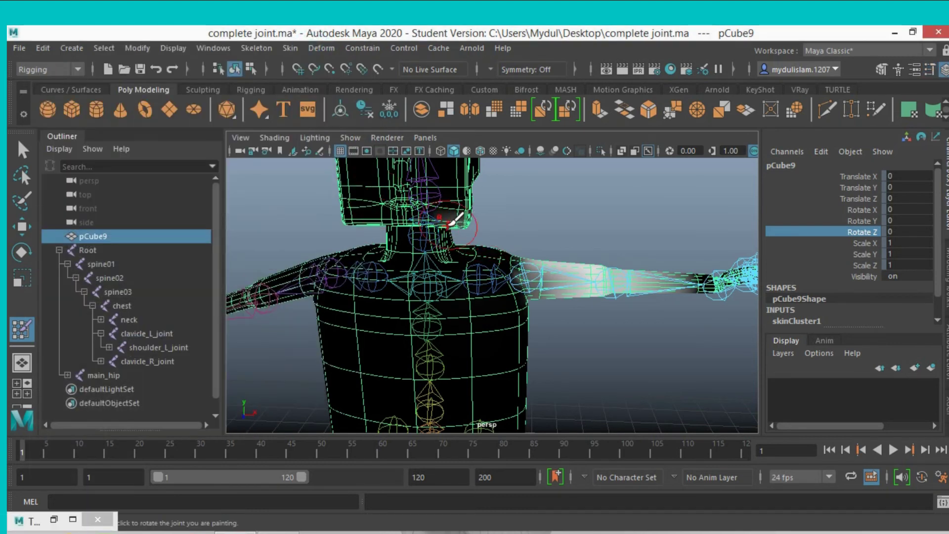
- Examine shoulder_L_joint's weight distribution around the neck, head, shoulders and upper torso from several angles
mouse_move(501, 211)
alt+mouse_down()
mouse_move(515, 237)
mouse_move(502, 244)
alt+mouse_up()
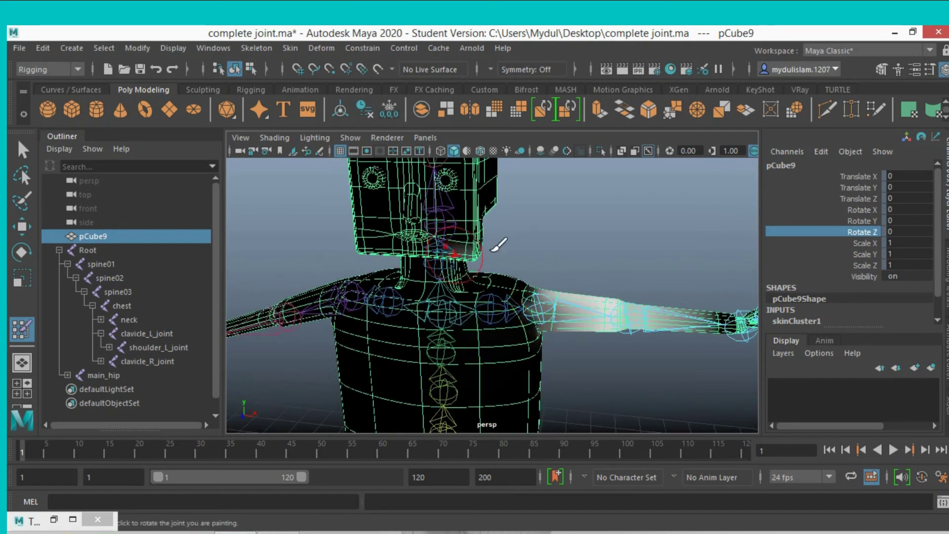
alt+middle_drag(511, 248, 531, 266)
scroll(531, 266, up, 5)
alt+drag(532, 261, 527, 250)
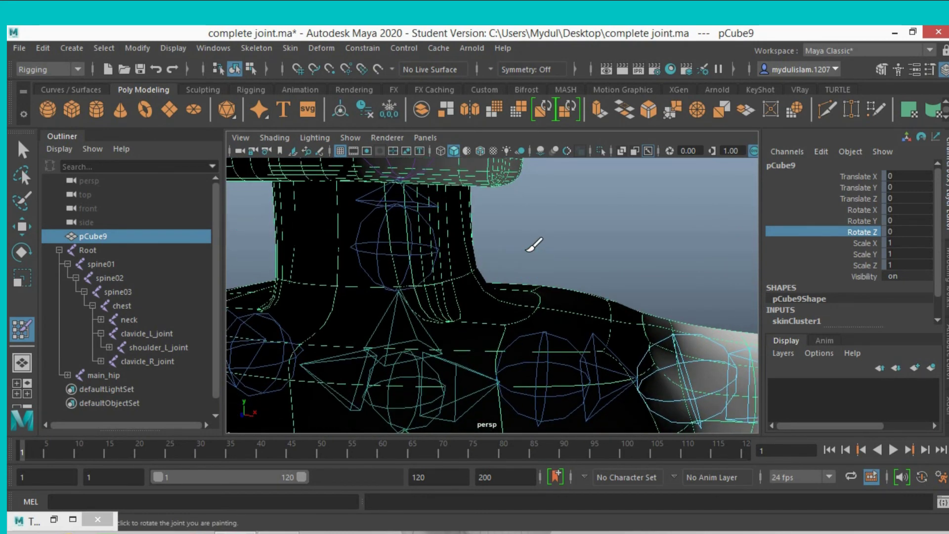
scroll(527, 250, down, 3)
alt+middle_drag(527, 250, 552, 288)
mouse_move(479, 271)
mouse_down()
mouse_move(541, 265)
mouse_move(402, 271)
mouse_up()
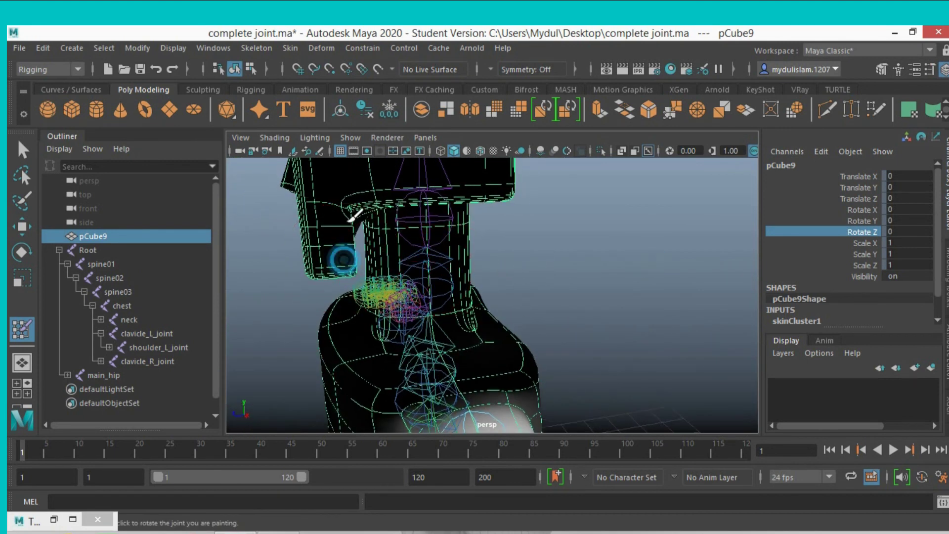
mouse_move(332, 286)
alt+mouse_down()
mouse_move(295, 275)
mouse_move(328, 227)
mouse_move(339, 233)
mouse_move(313, 265)
mouse_move(432, 253)
alt+mouse_up()
scroll(432, 253, down, 2)
mouse_move(432, 253)
alt+middle_down()
mouse_move(437, 313)
mouse_move(439, 301)
alt+middle_up()
mouse_move(470, 282)
alt+mouse_down()
mouse_move(502, 303)
mouse_move(373, 335)
mouse_move(470, 272)
alt+mouse_up()
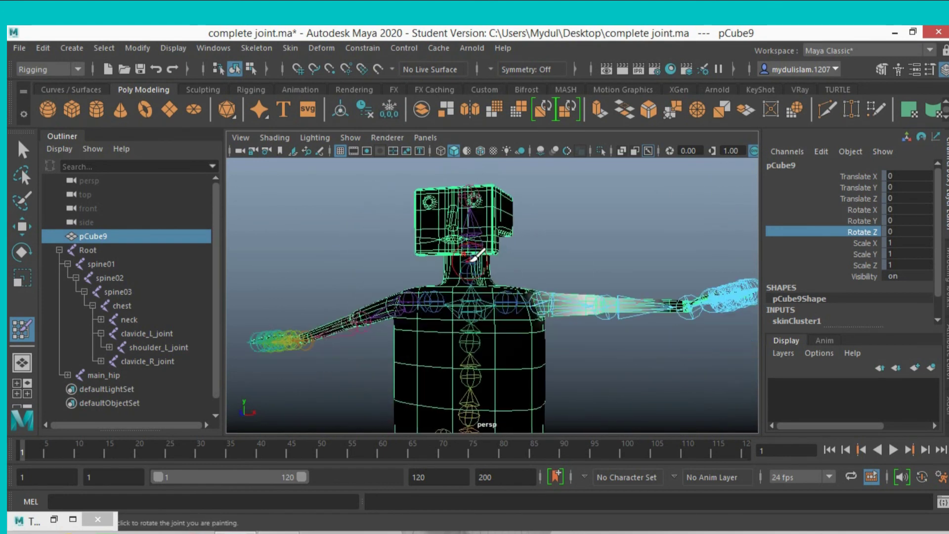
scroll(470, 271, up, 3)
alt+middle_drag(470, 271, 458, 316)
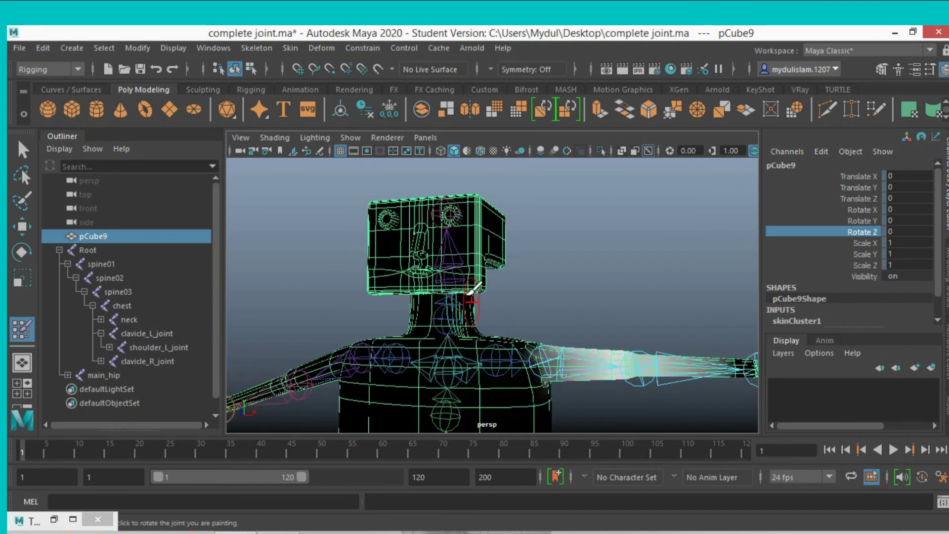
- Leave weight painting and rotate shoulder_L_joint upward in Z to recheck the left shoulder's deformation
click(21, 150)
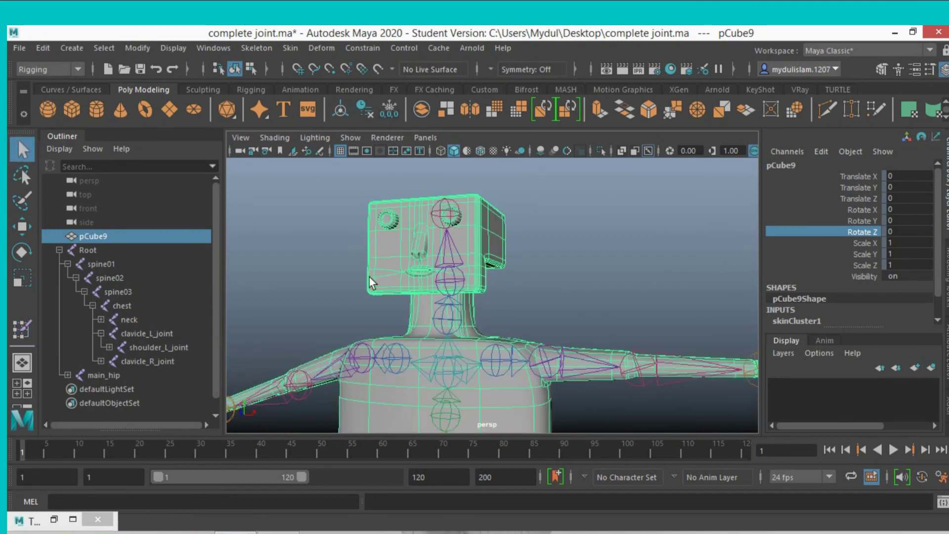
alt+middle_drag(432, 262, 428, 202)
alt+drag(430, 240, 418, 277)
alt+middle_drag(418, 276, 403, 271)
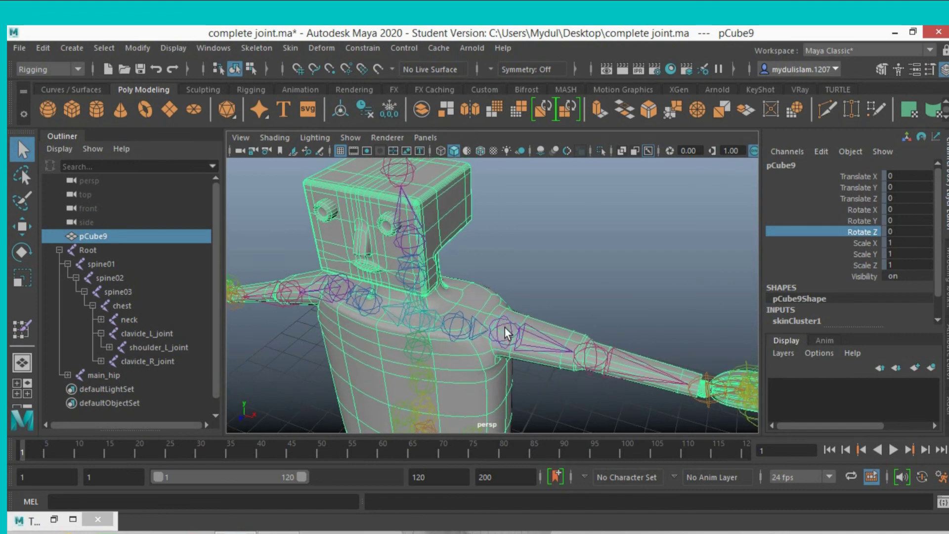
alt+drag(505, 328, 475, 292)
click(515, 319)
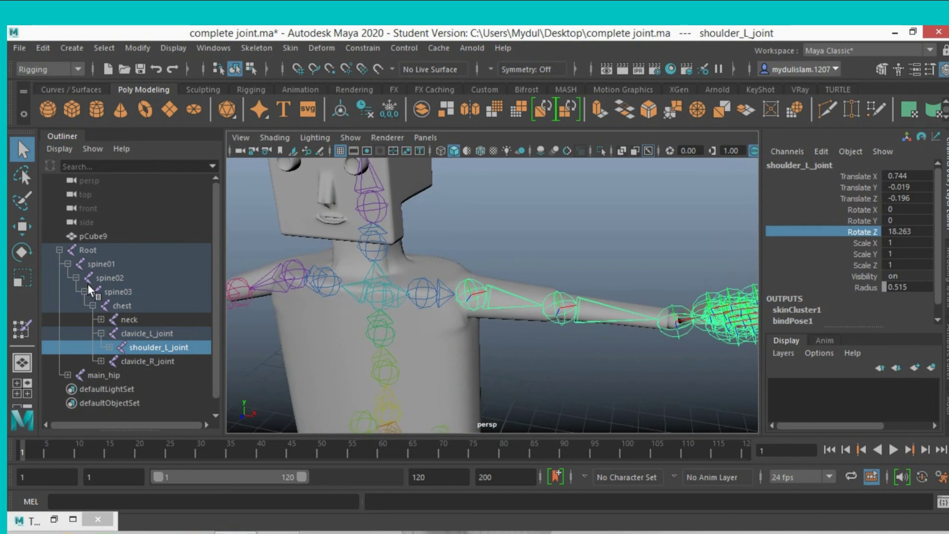
click(29, 248)
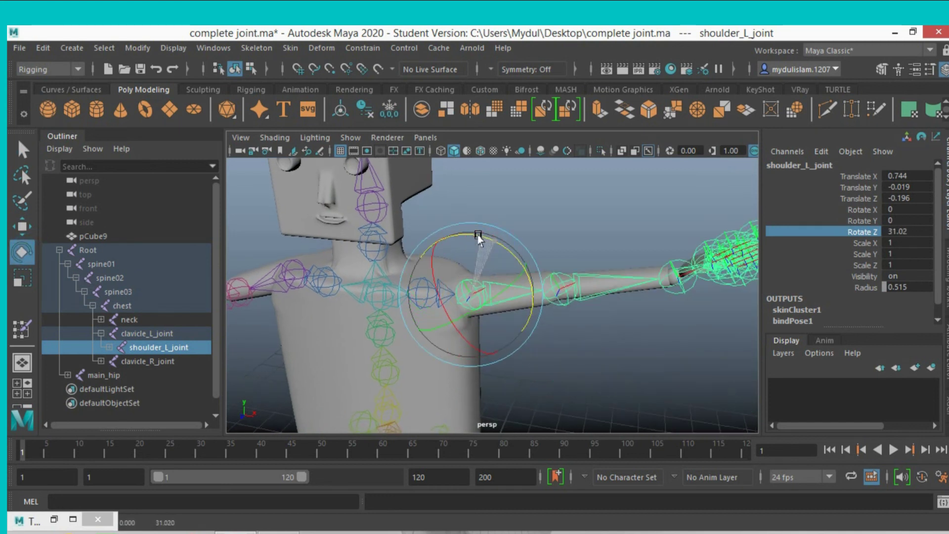